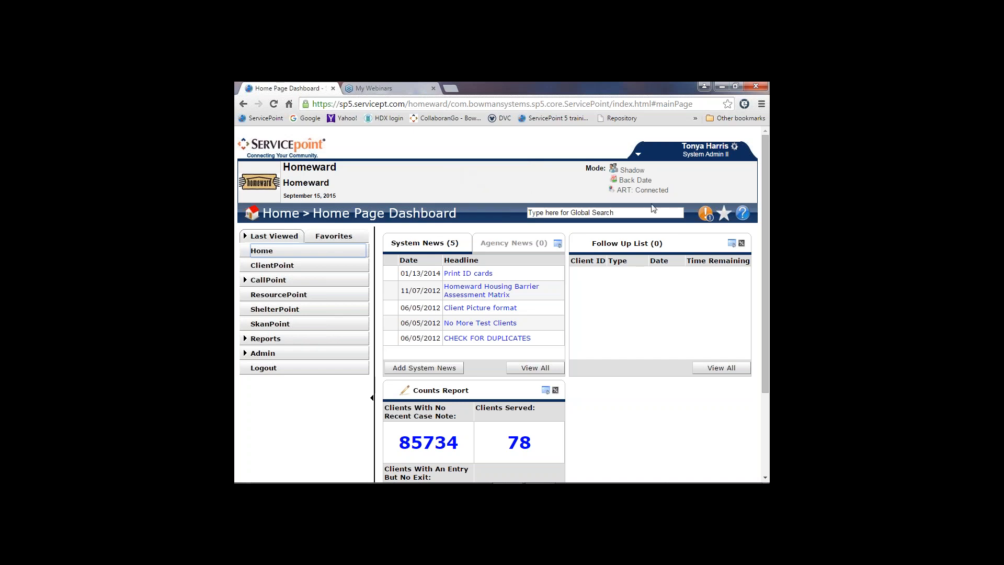
Open the Advanced Reporting Tool (ART) and expand the Public Folder in the ART Browser.
{"action": "left_click", "coordinate": [628, 191]}
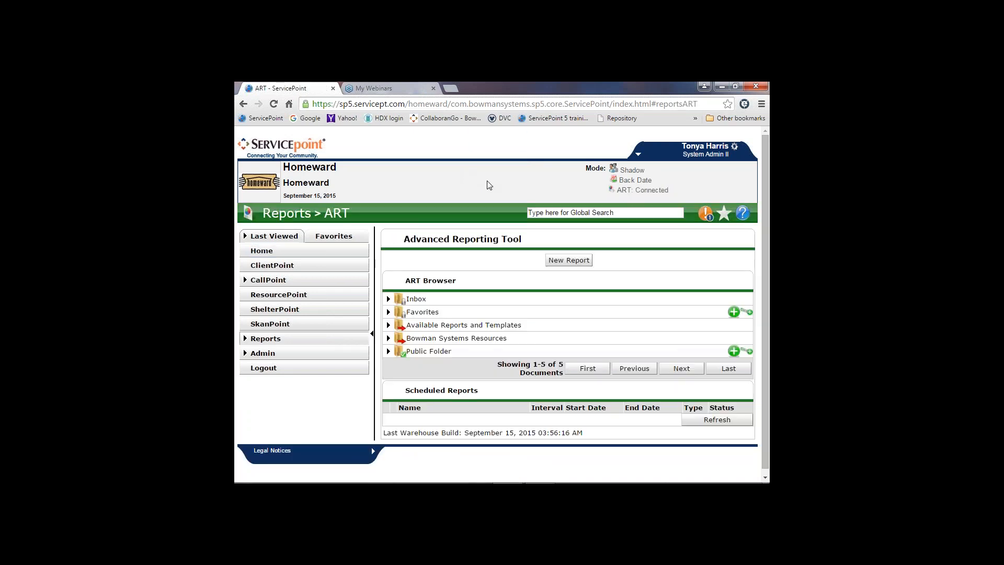
{"action": "scroll", "coordinate": [489, 185], "scroll_direction": "down", "scroll_amount": 1}
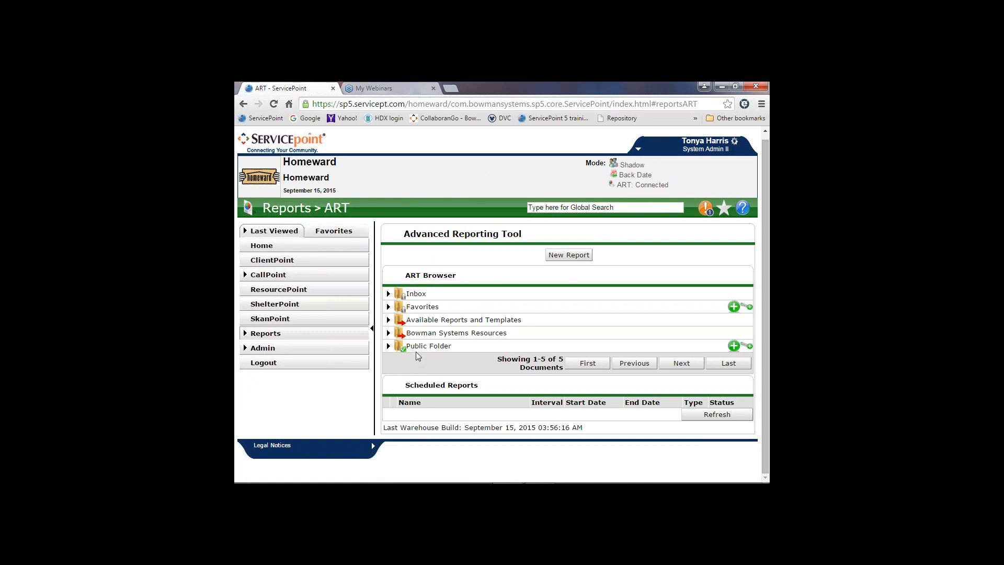
{"action": "left_click", "coordinate": [389, 347]}
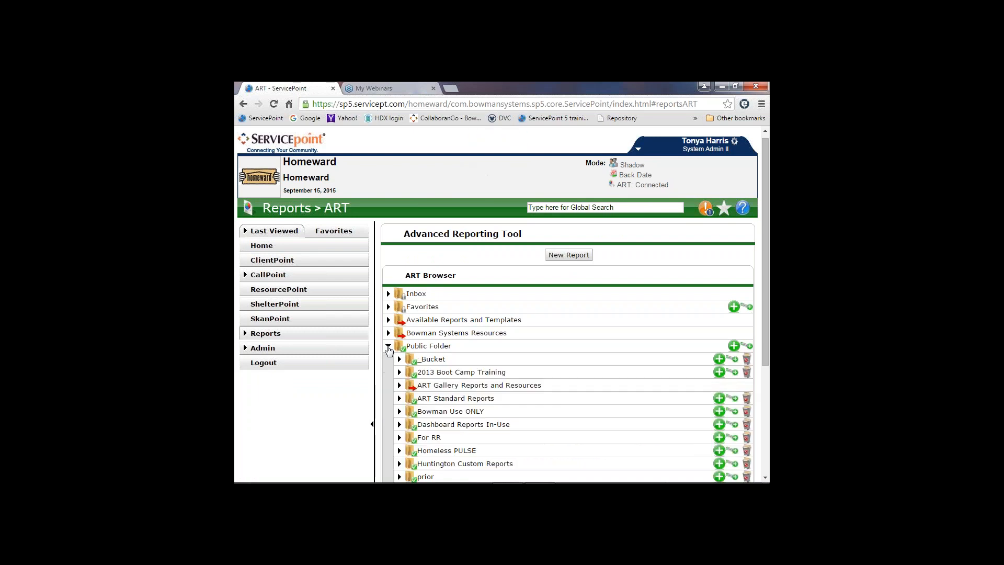
Expand the Reports - ADMIN folder inside the Public Folder and check how many documents it holds.
{"action": "scroll", "coordinate": [388, 352], "scroll_direction": "down", "scroll_amount": 3}
{"action": "scroll", "coordinate": [502, 304], "scroll_direction": "down", "scroll_amount": 1}
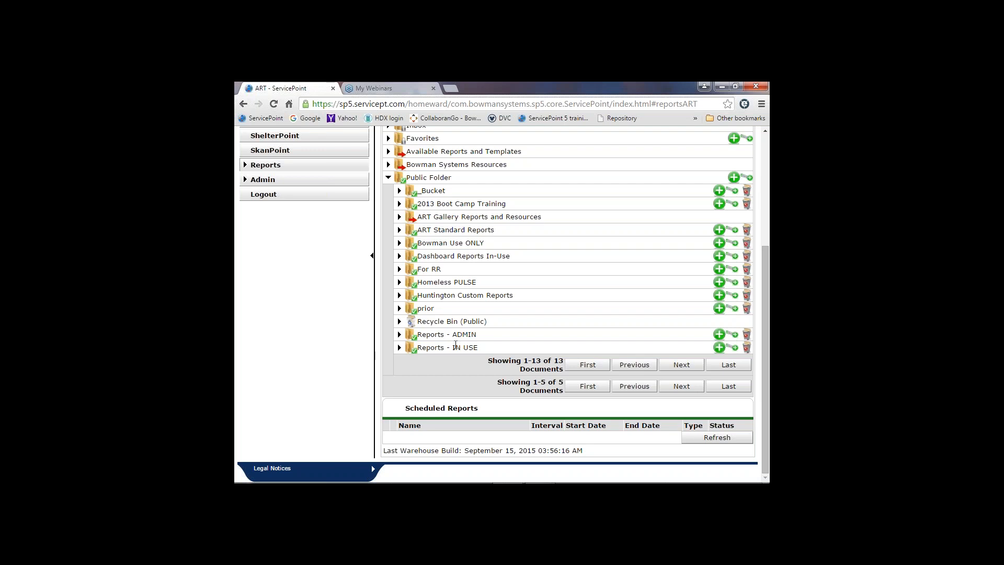
{"action": "left_click", "coordinate": [399, 335]}
{"action": "scroll", "coordinate": [399, 338], "scroll_direction": "down", "scroll_amount": 6}
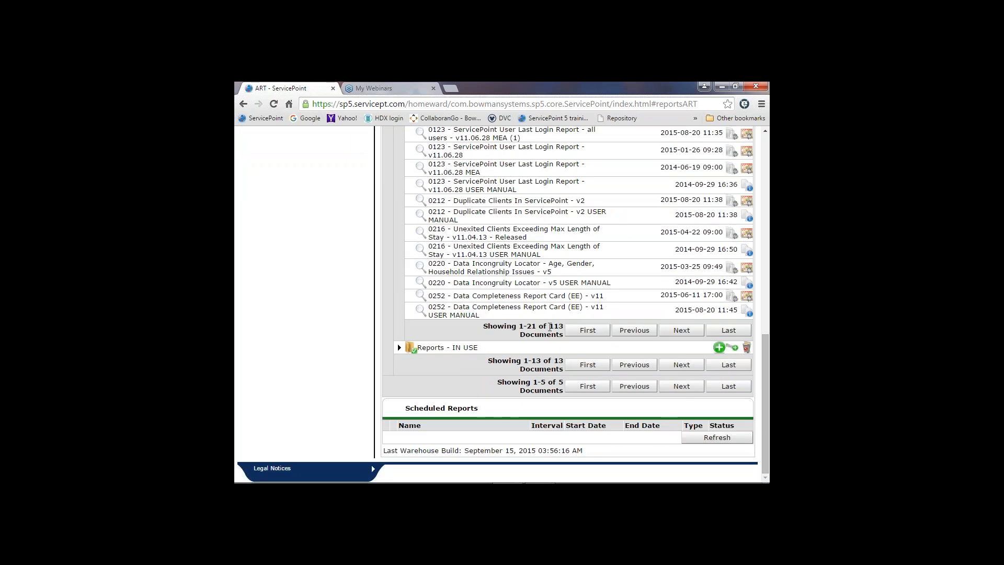
{"action": "left_click_drag", "start_coordinate": [549, 327], "coordinate": [565, 327]}
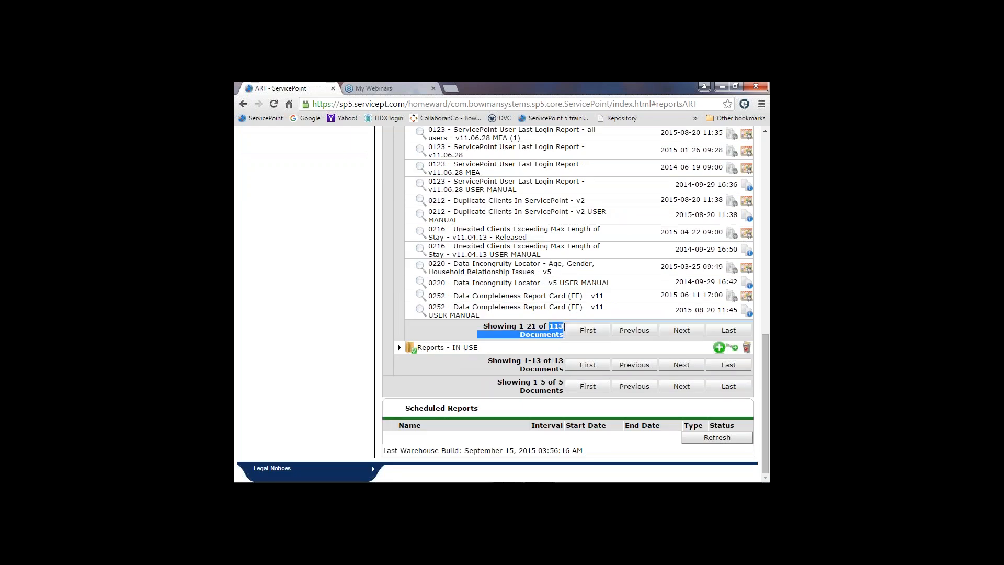
{"action": "left_click", "coordinate": [572, 348]}
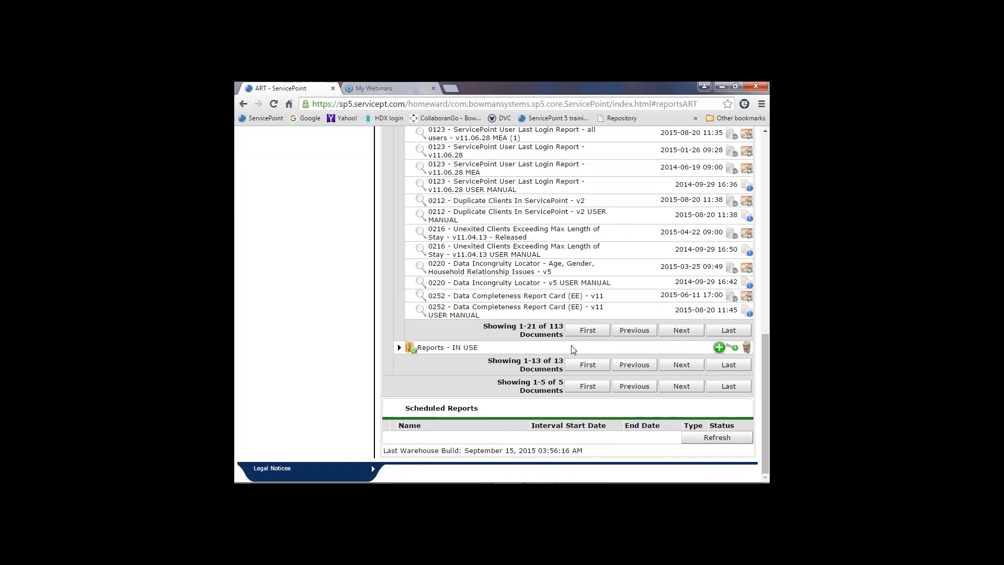
Page forward through the Reports - ADMIN documents and review the available reports up to documents 61-81.
{"action": "left_click", "coordinate": [679, 333]}
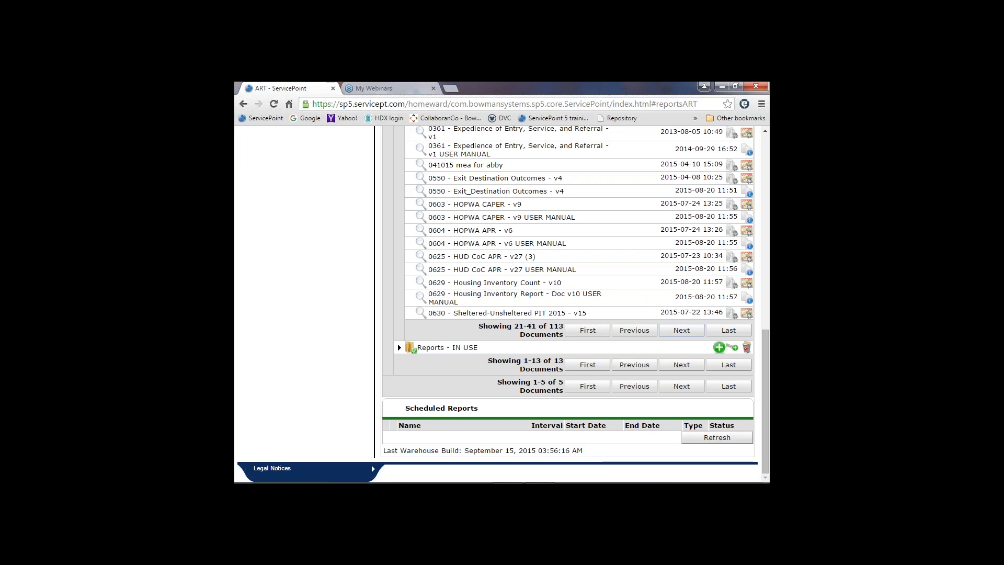
{"action": "left_click", "coordinate": [681, 330]}
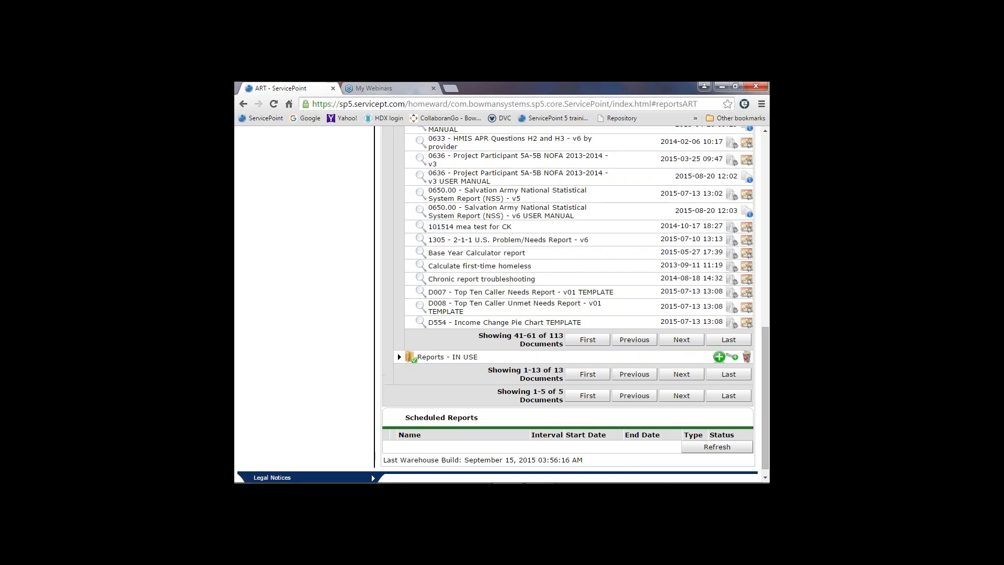
{"action": "scroll", "coordinate": [596, 269], "scroll_direction": "up", "scroll_amount": 3}
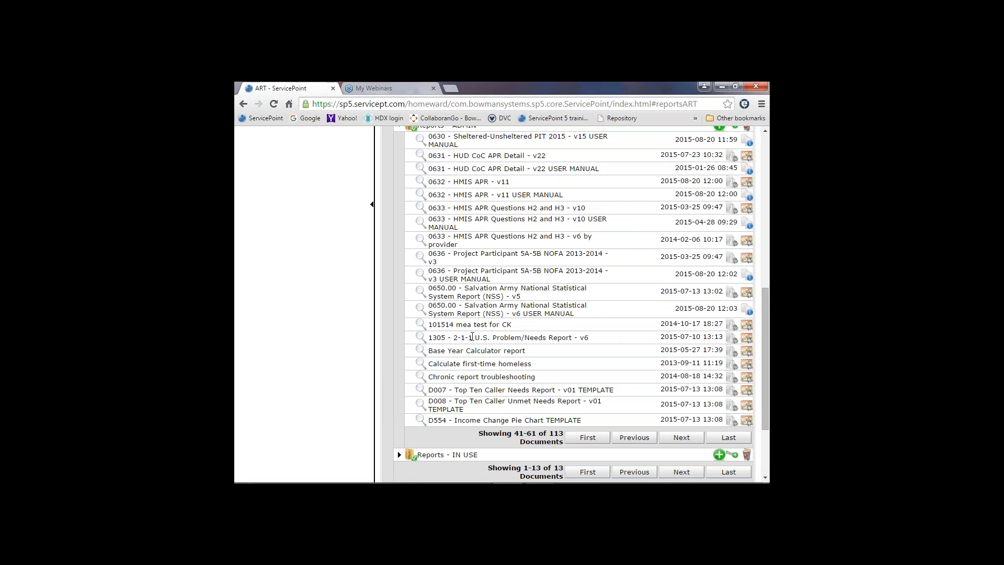
{"action": "scroll", "coordinate": [493, 341], "scroll_direction": "down", "scroll_amount": 2}
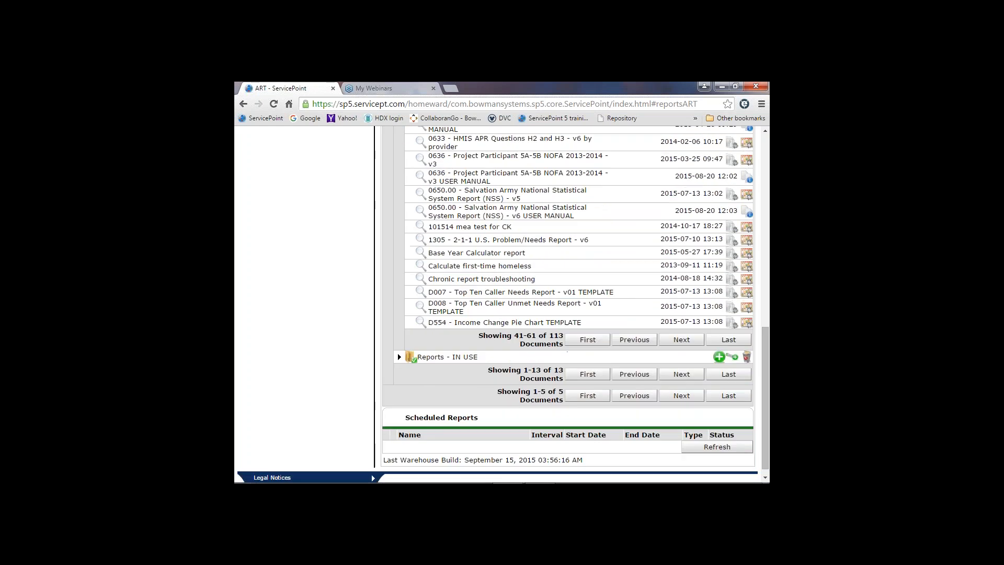
{"action": "left_click", "coordinate": [671, 341]}
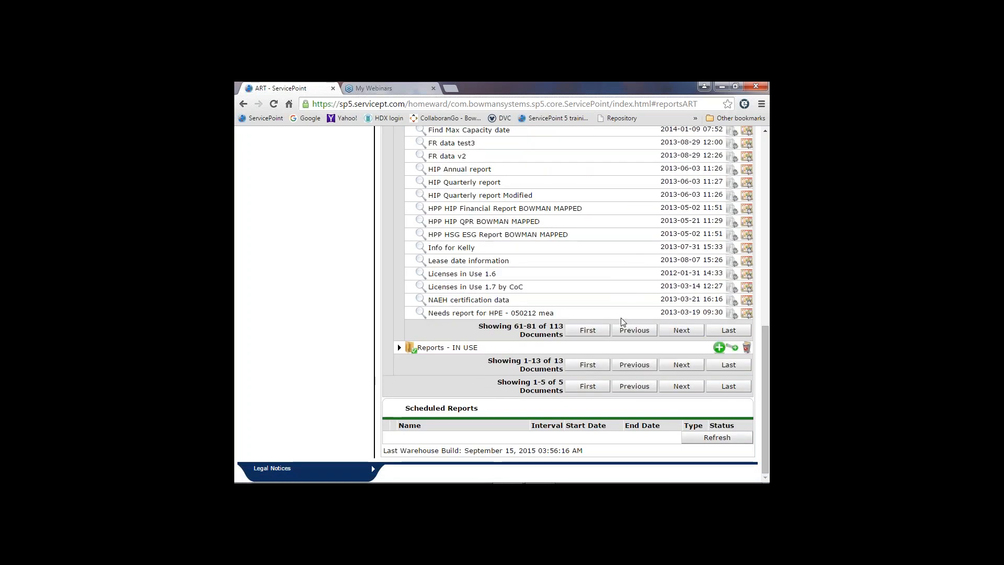
{"action": "scroll", "coordinate": [496, 273], "scroll_direction": "up", "scroll_amount": 2}
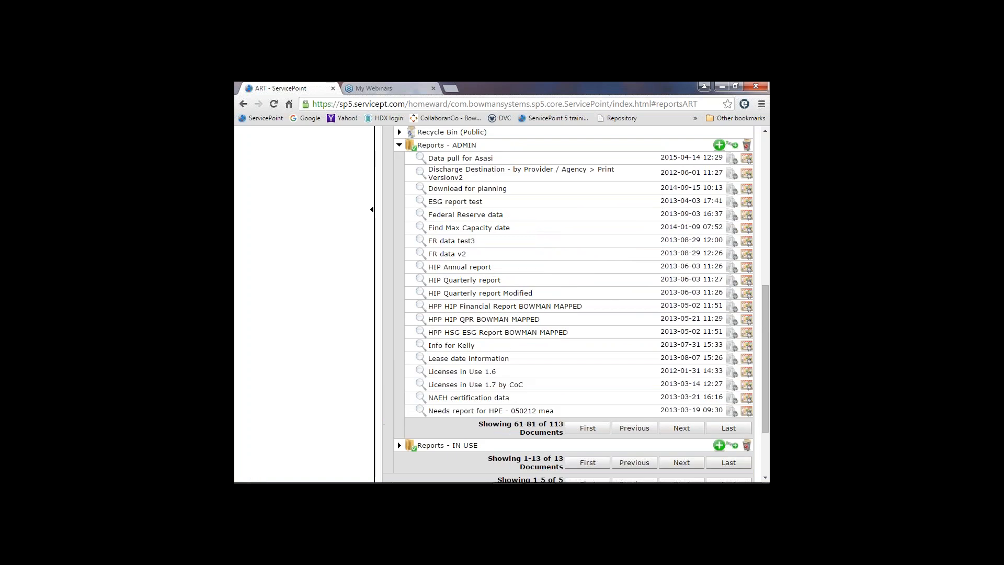
{"action": "scroll", "coordinate": [429, 206], "scroll_direction": "up", "scroll_amount": 1}
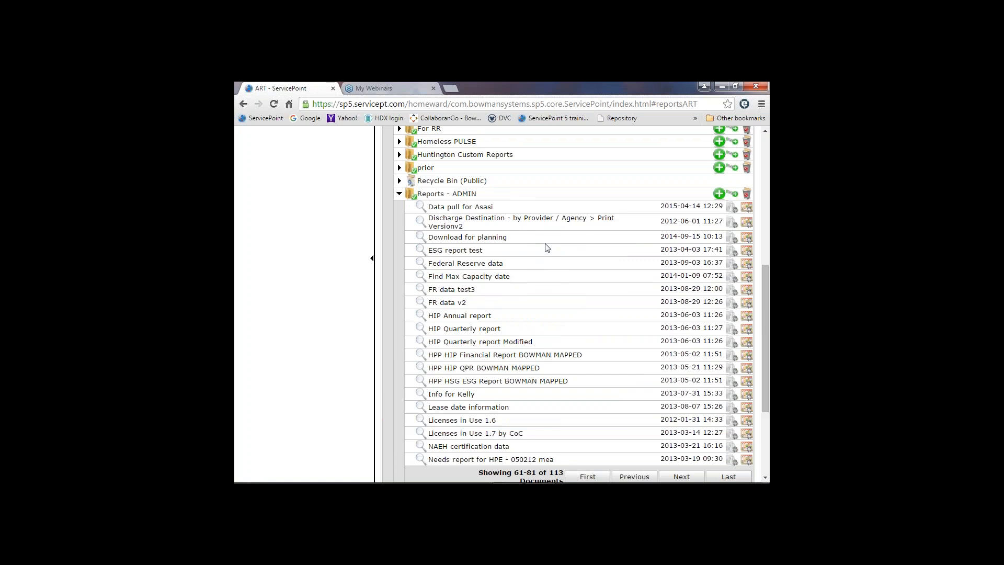
{"action": "scroll", "coordinate": [548, 248], "scroll_direction": "down", "scroll_amount": 2}
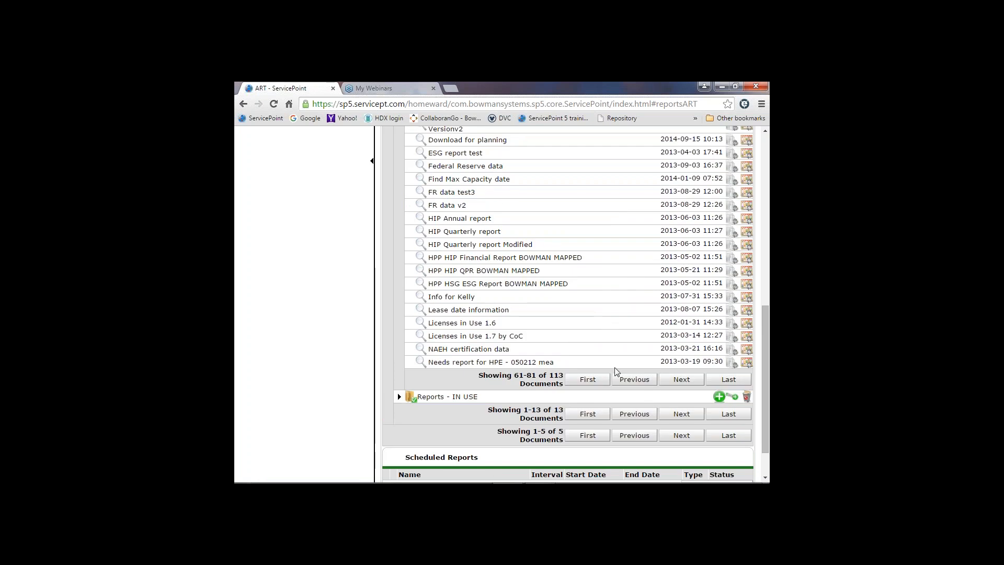
Go back to documents 21-41 and open the 0625 - HUD CoC APR - v27 (3) report in the report viewer.
{"action": "left_click", "coordinate": [626, 380]}
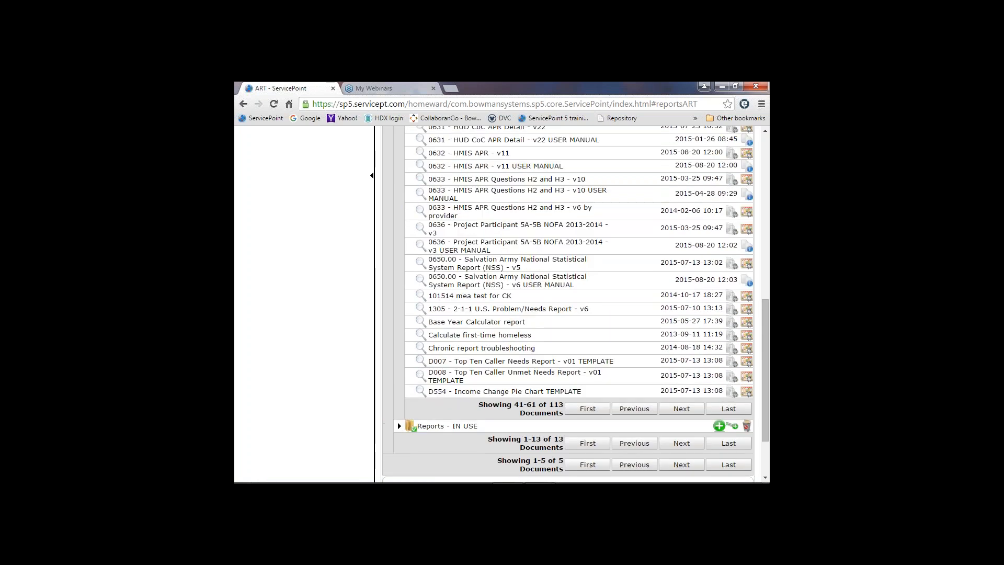
{"action": "left_click", "coordinate": [633, 410]}
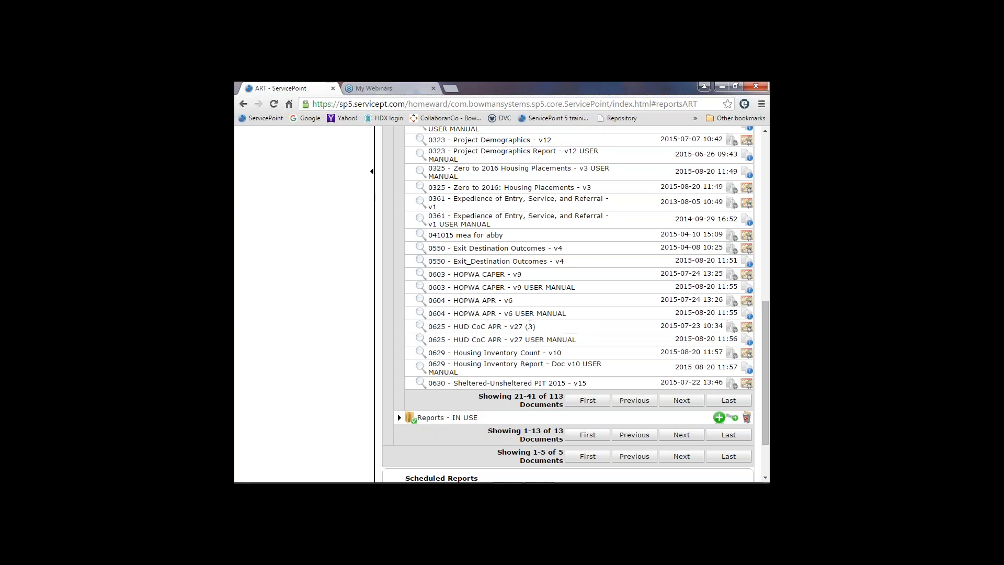
{"action": "left_click", "coordinate": [732, 328]}
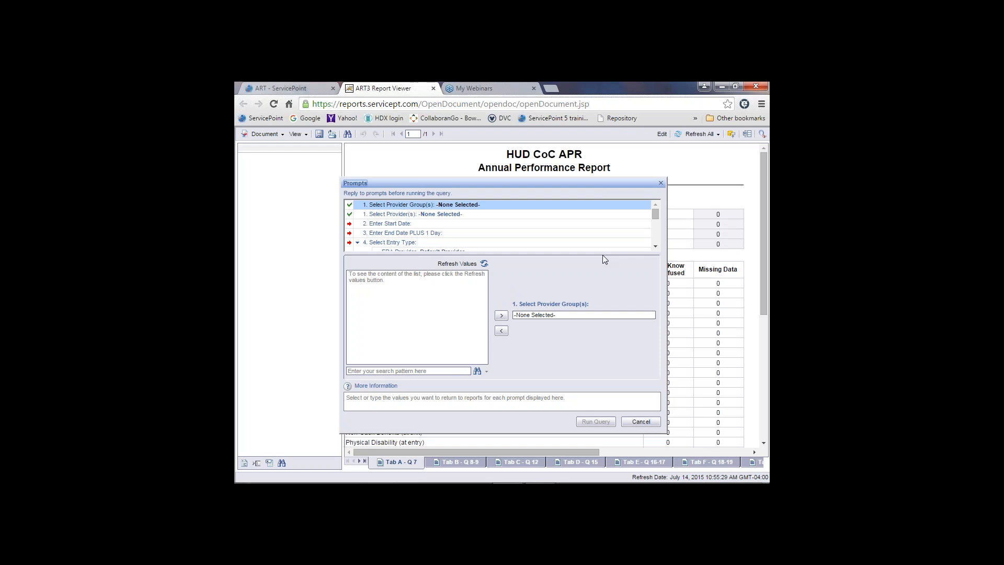
Load the provider list for the Select Provider(s) prompt and filter it with the search pattern 2.
{"action": "left_click", "coordinate": [368, 196]}
{"action": "left_click", "coordinate": [413, 219]}
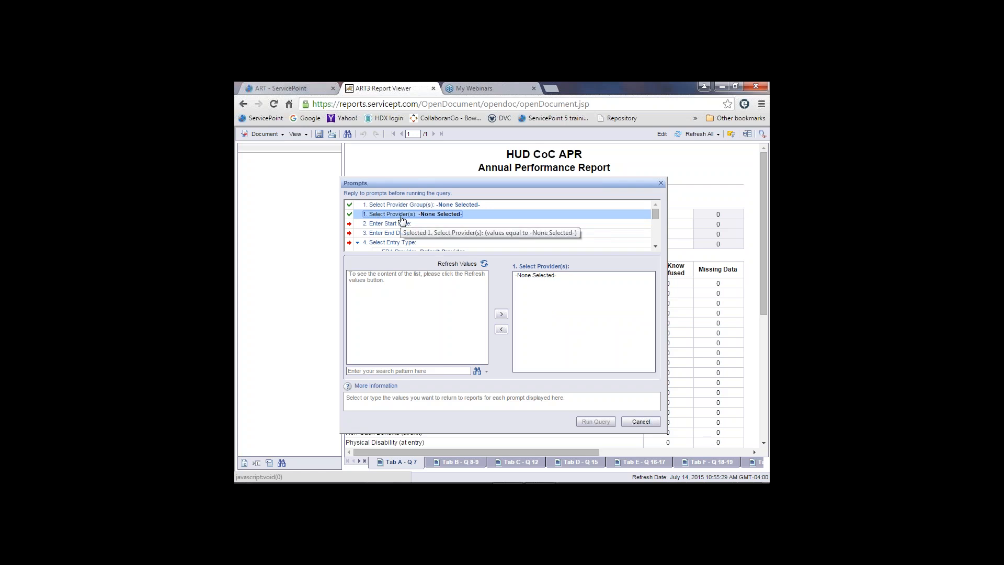
{"action": "left_click", "coordinate": [358, 371]}
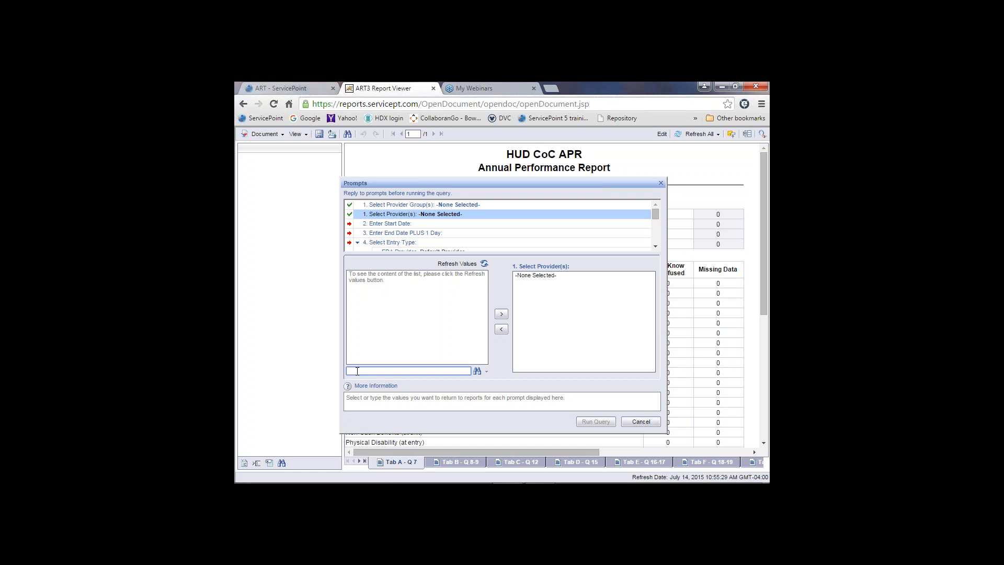
{"action": "key", "text": "Return"}
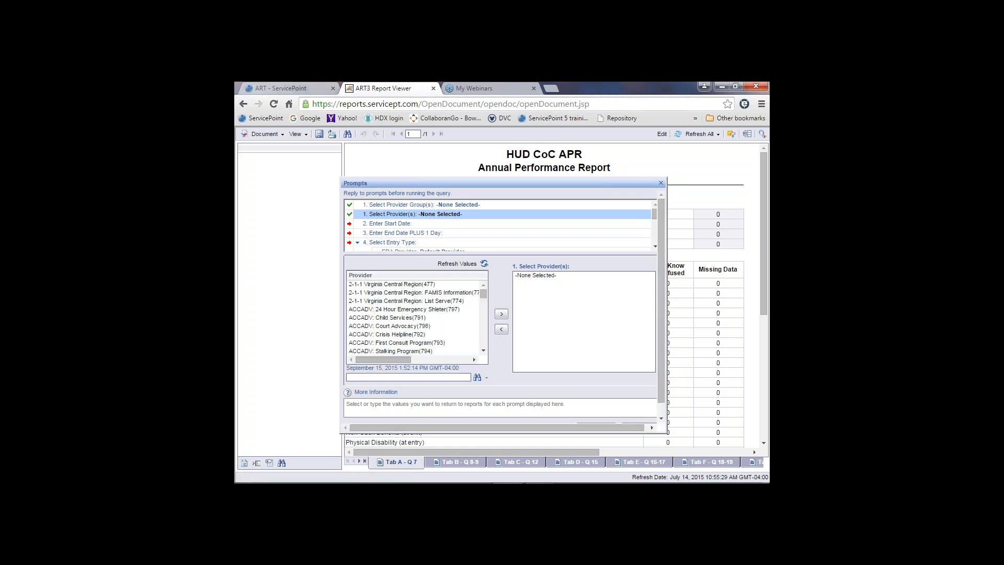
{"action": "mouse_move", "coordinate": [482, 294]}
{"action": "left_mouse_down"}
{"action": "mouse_move", "coordinate": [485, 346]}
{"action": "mouse_move", "coordinate": [485, 287]}
{"action": "left_mouse_up"}
{"action": "left_click", "coordinate": [356, 378]}
{"action": "type", "text": "2"}
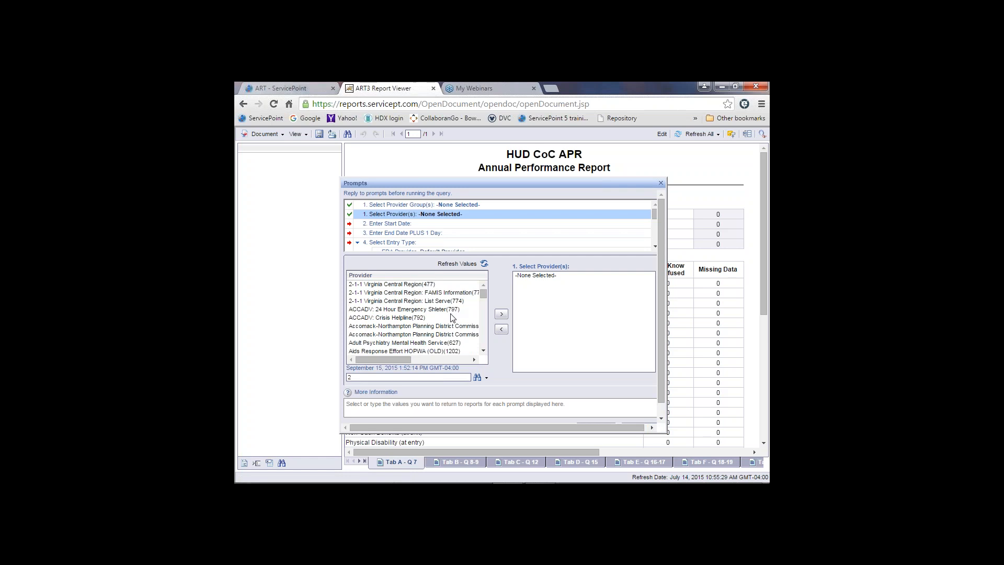
Find Homeward(2) in the filtered provider list and add it to the selected providers.
{"action": "left_click", "coordinate": [483, 351]}
{"action": "left_click", "coordinate": [483, 351]}
{"action": "left_click", "coordinate": [484, 351]}
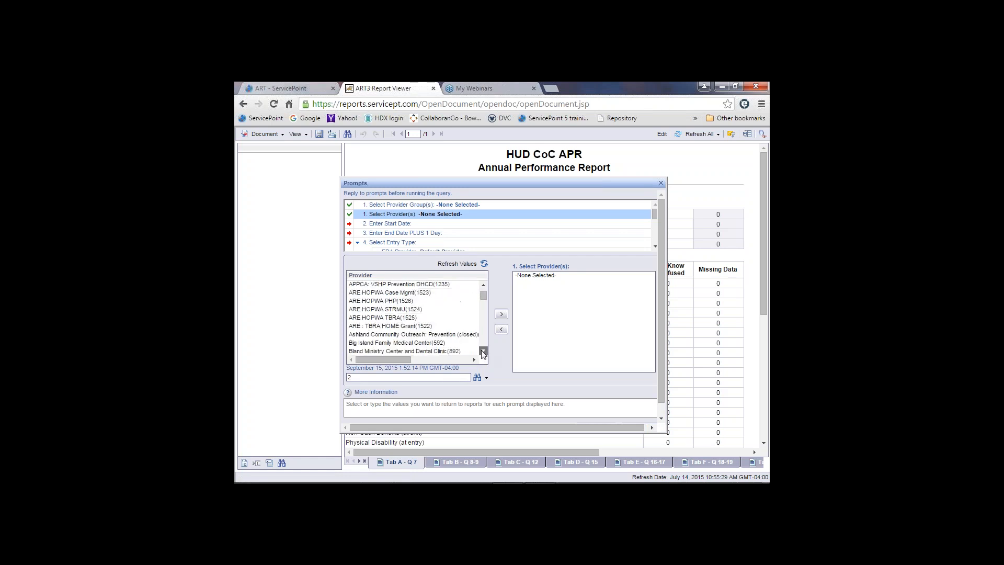
{"action": "left_click", "coordinate": [483, 351]}
{"action": "left_click", "coordinate": [484, 351]}
{"action": "left_click", "coordinate": [484, 350]}
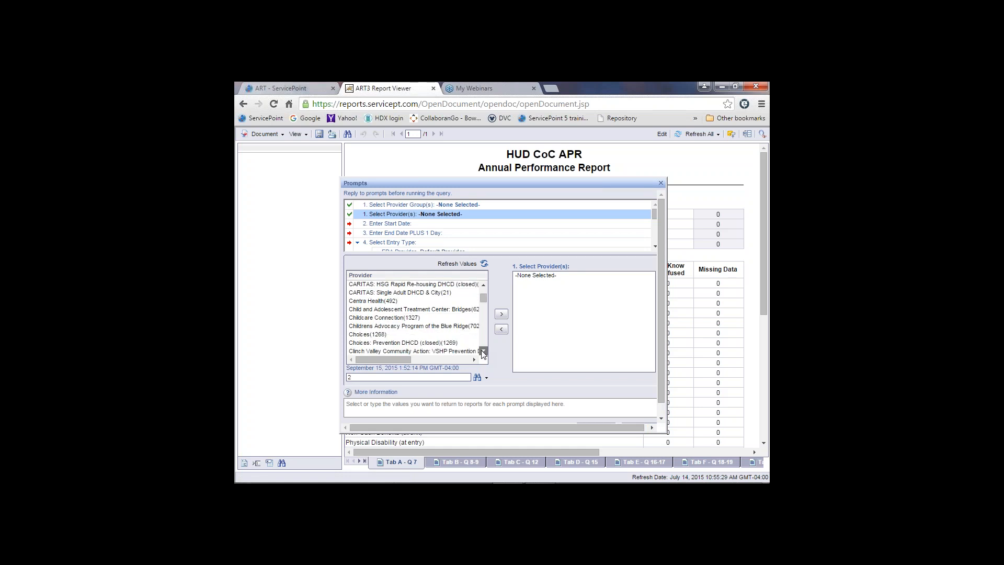
{"action": "left_click", "coordinate": [483, 351]}
{"action": "left_click", "coordinate": [483, 351]}
{"action": "left_click", "coordinate": [484, 351]}
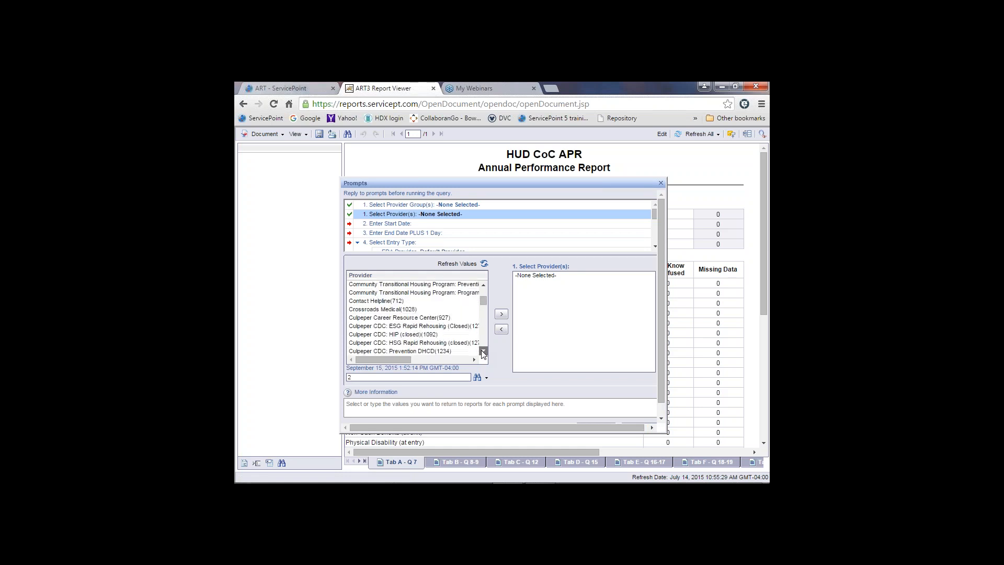
{"action": "left_click", "coordinate": [483, 350]}
{"action": "left_click", "coordinate": [484, 351]}
{"action": "left_click", "coordinate": [483, 351]}
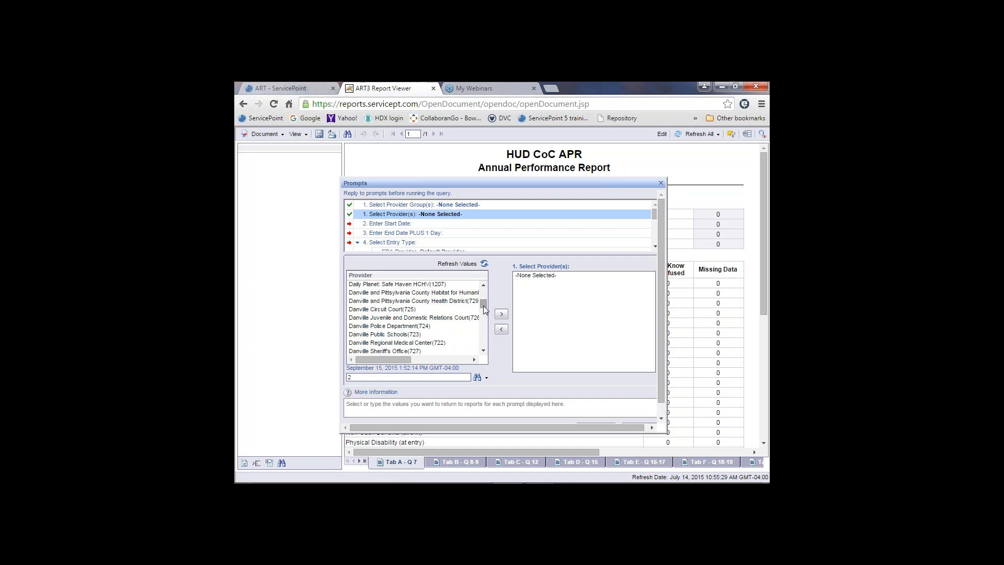
{"action": "mouse_move", "coordinate": [484, 306]}
{"action": "left_mouse_down"}
{"action": "mouse_move", "coordinate": [486, 323]}
{"action": "mouse_move", "coordinate": [487, 313]}
{"action": "left_mouse_up"}
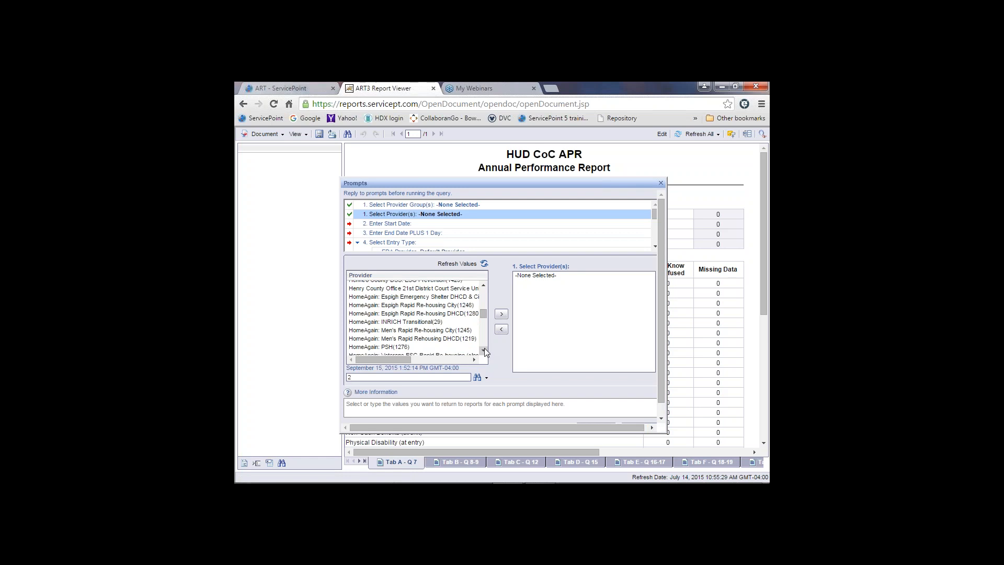
{"action": "left_click", "coordinate": [483, 350]}
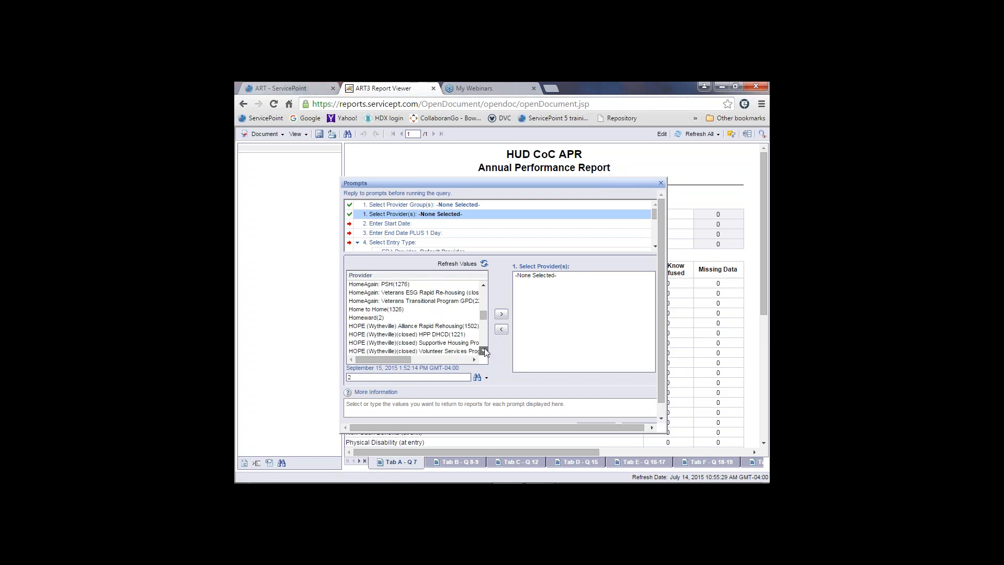
{"action": "left_click", "coordinate": [369, 318]}
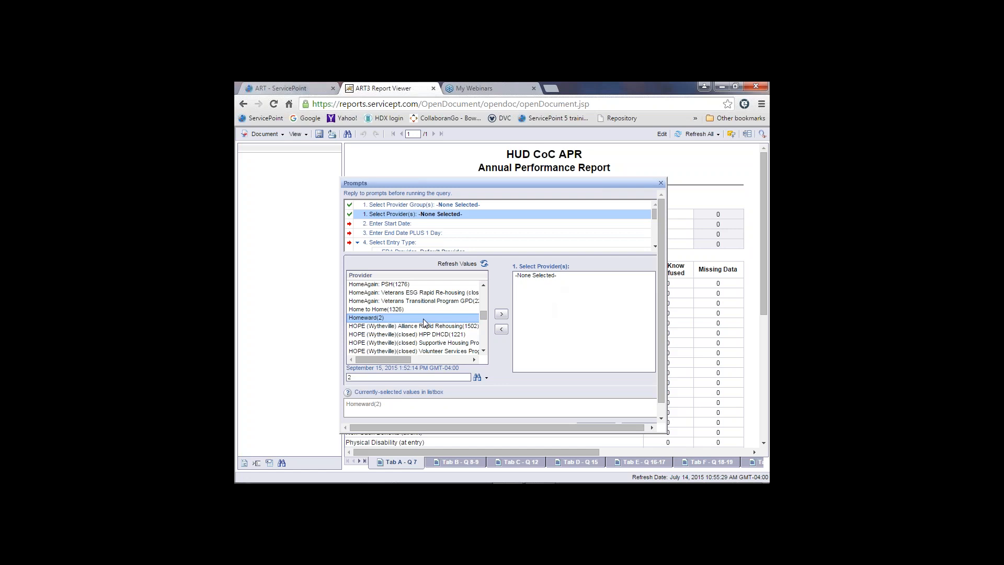
{"action": "double_click", "coordinate": [462, 318]}
Set the Enter Start Date prompt to 1/1/2015 using the calendar.
{"action": "left_click", "coordinate": [395, 225]}
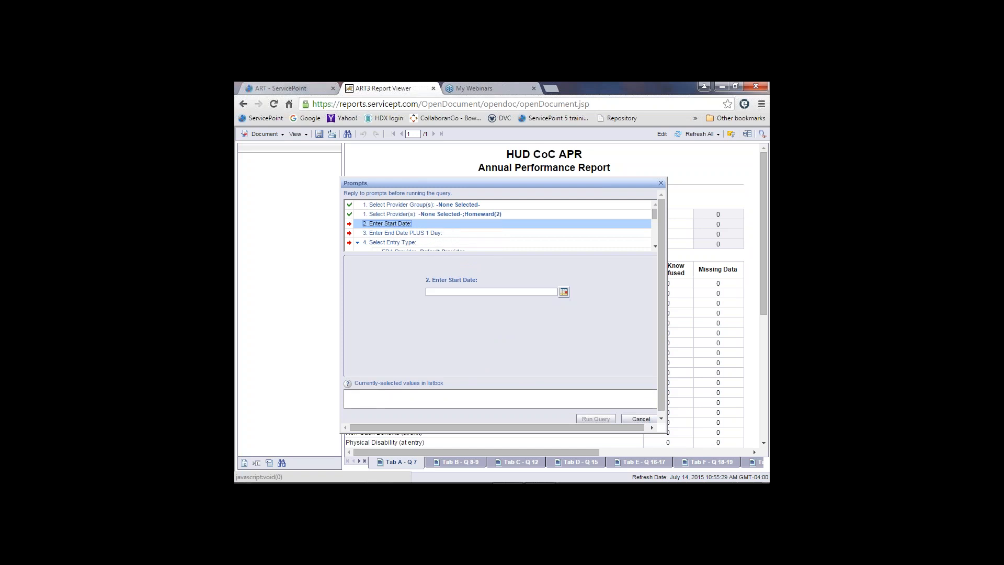
{"action": "left_click", "coordinate": [564, 292]}
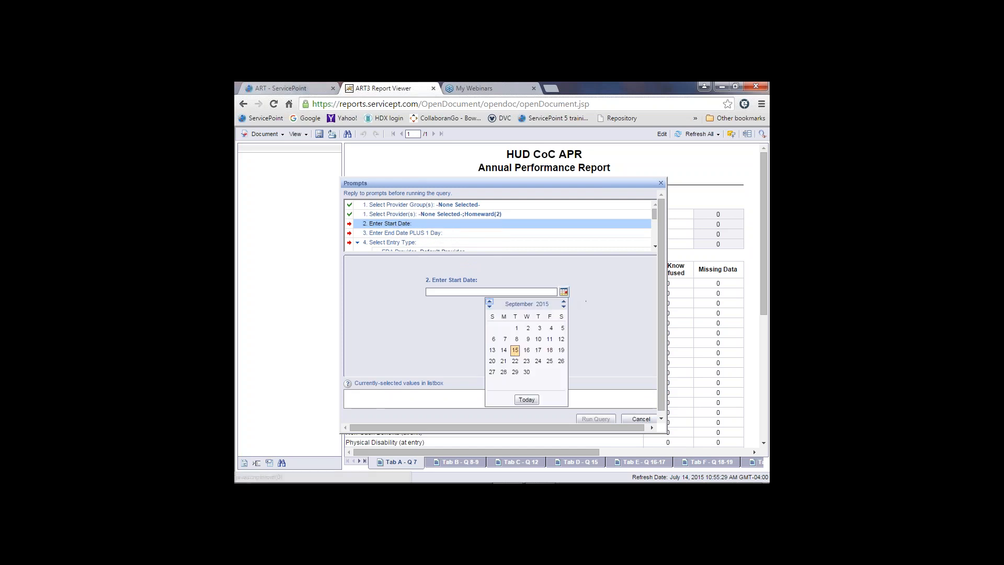
{"action": "left_click", "coordinate": [490, 307]}
{"action": "left_click", "coordinate": [490, 307]}
{"action": "left_click", "coordinate": [490, 307]}
{"action": "left_click", "coordinate": [490, 307]}
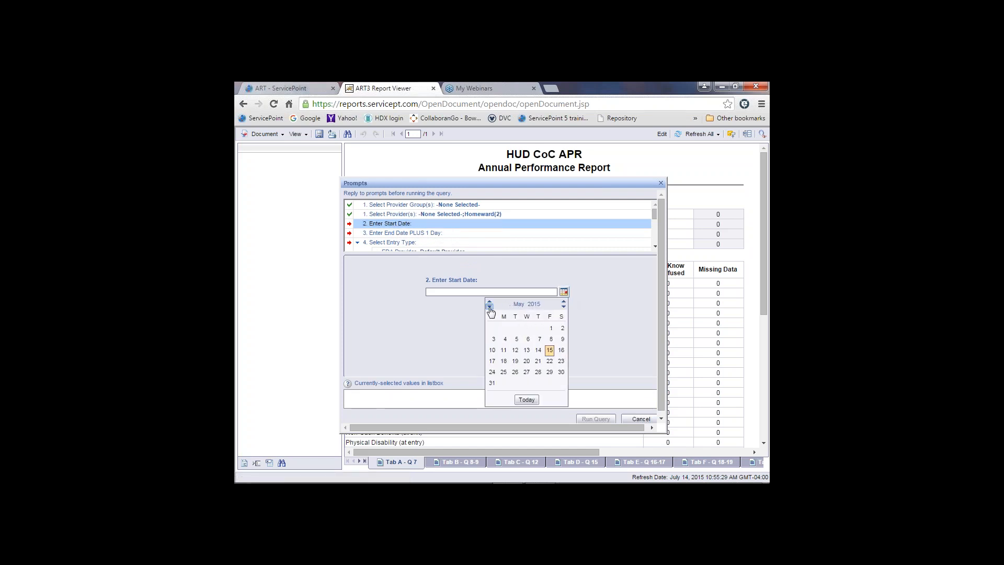
{"action": "left_click", "coordinate": [489, 307]}
{"action": "left_click", "coordinate": [490, 307]}
{"action": "left_click", "coordinate": [489, 307]}
{"action": "left_click", "coordinate": [490, 307]}
{"action": "left_click", "coordinate": [538, 328]}
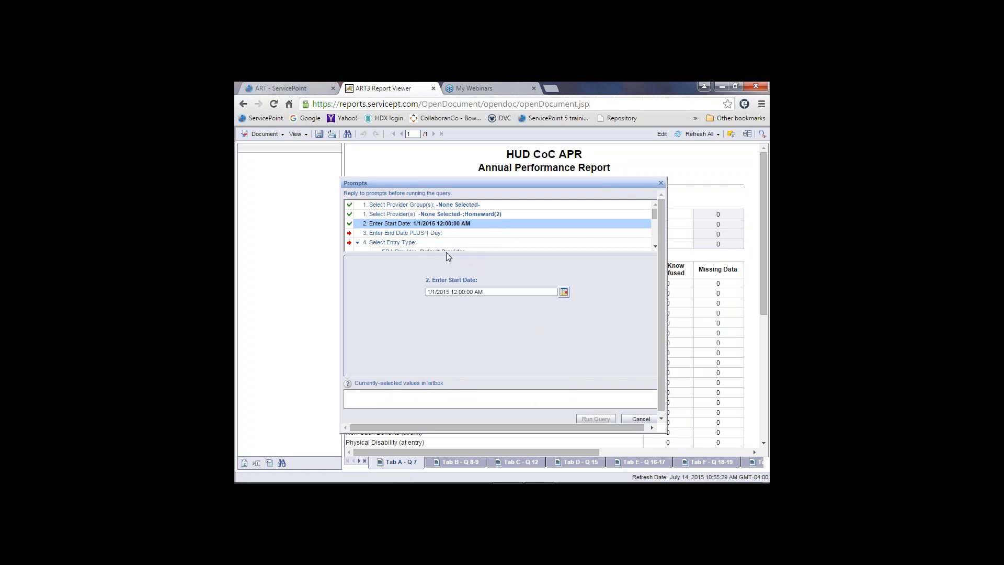
Set the Enter End Date PLUS 1 Day prompt to 9/1/2015 and choose HUD for the Select Entry Type prompt.
{"action": "left_click", "coordinate": [438, 233]}
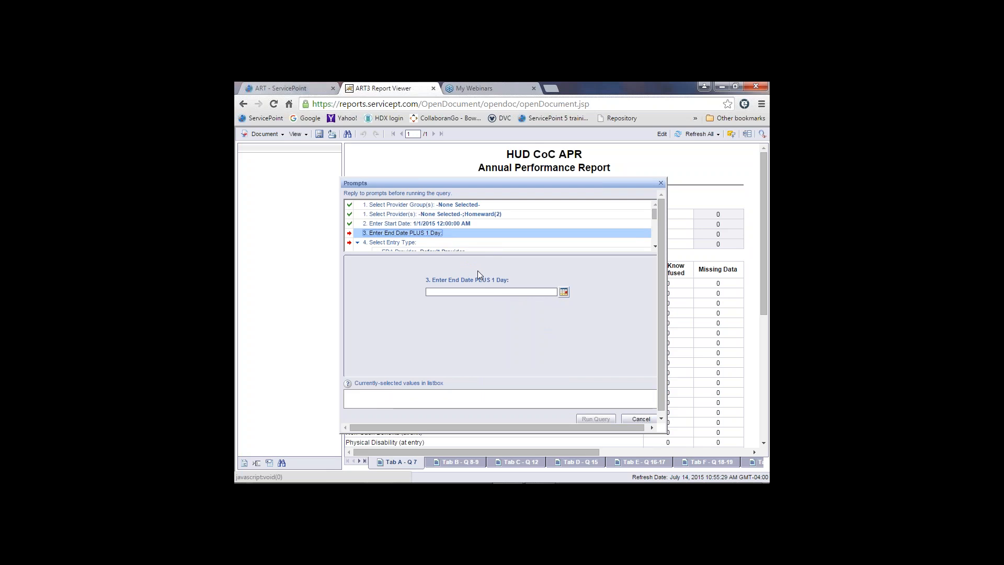
{"action": "left_click", "coordinate": [564, 292]}
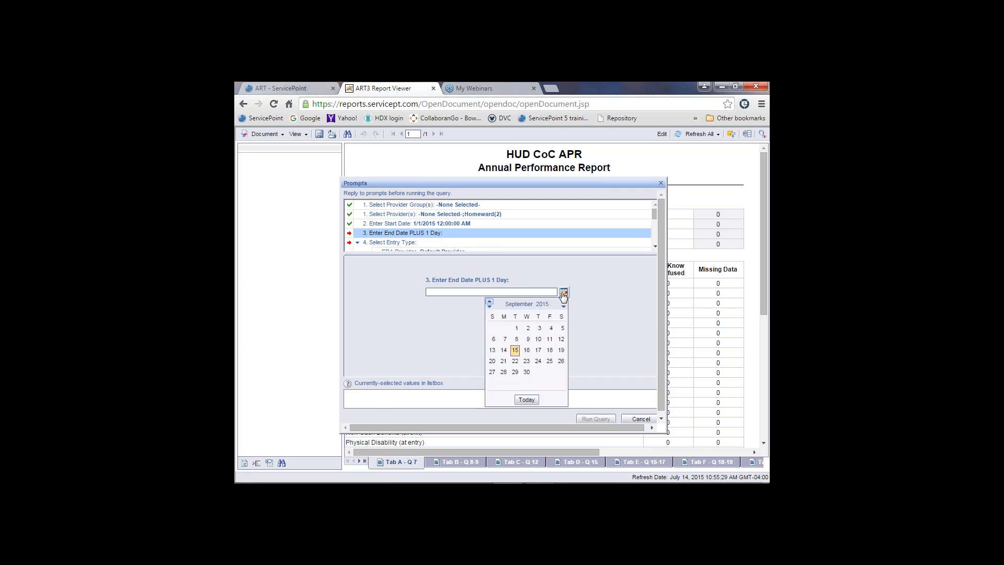
{"action": "left_click", "coordinate": [516, 328]}
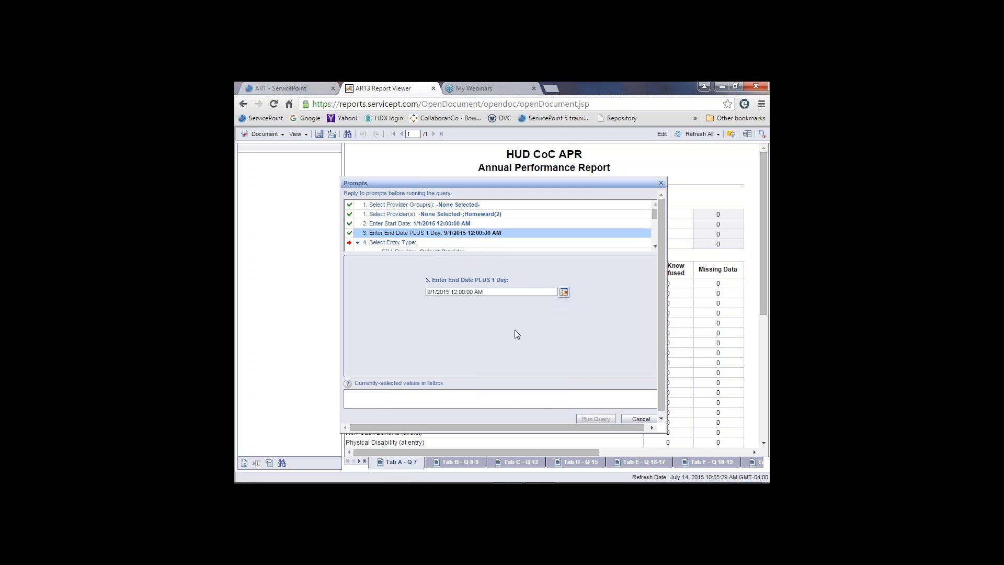
{"action": "left_click", "coordinate": [398, 242]}
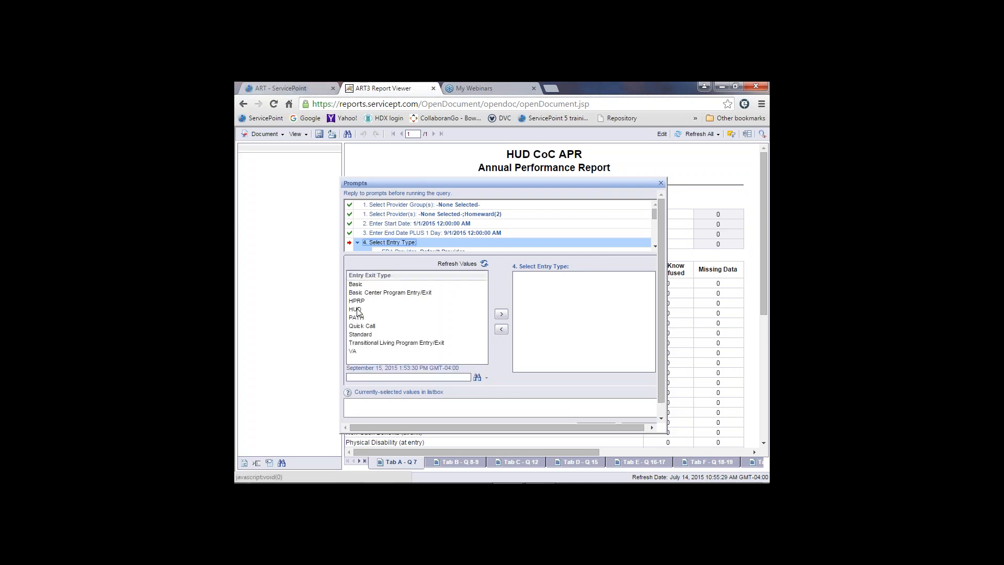
{"action": "double_click", "coordinate": [357, 309]}
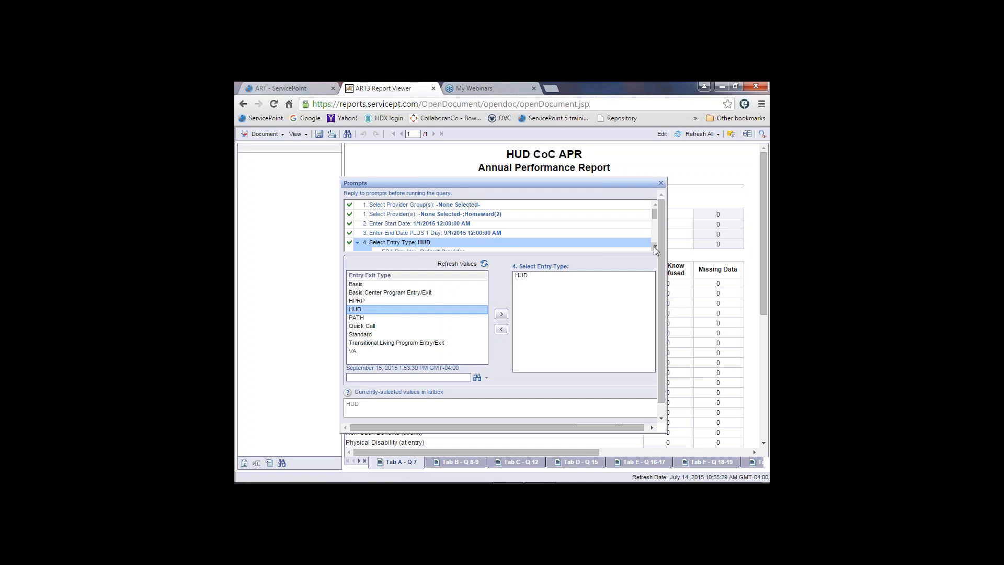
Set the Enter effective date prompt to 9/1/2015 using the calendar.
{"action": "left_click", "coordinate": [654, 246]}
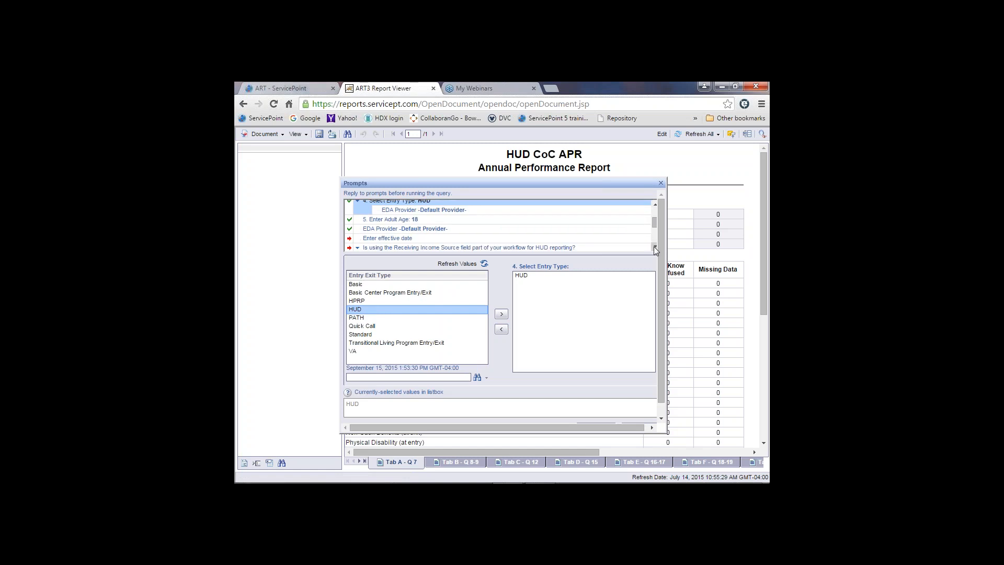
{"action": "left_click", "coordinate": [400, 240]}
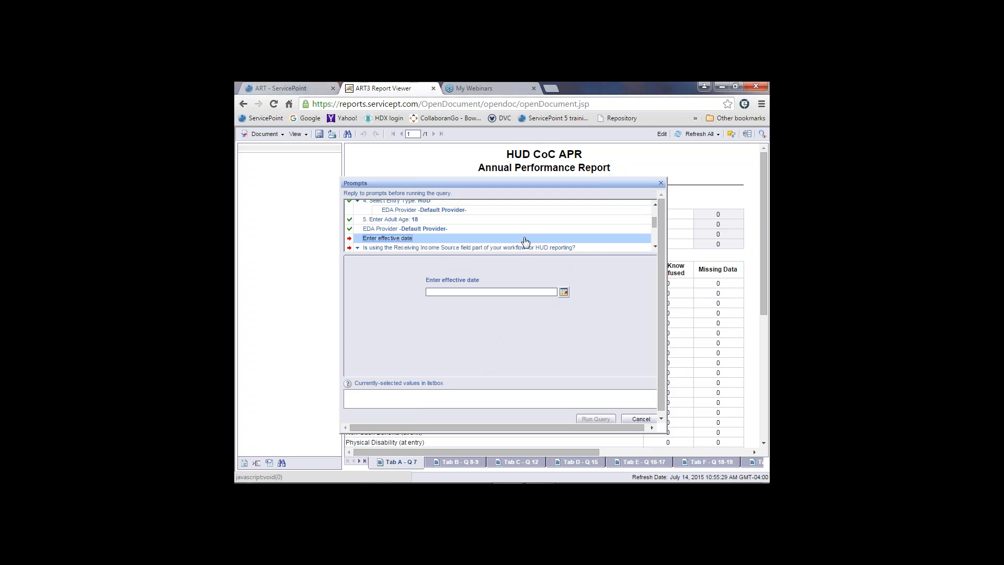
{"action": "left_click", "coordinate": [564, 293]}
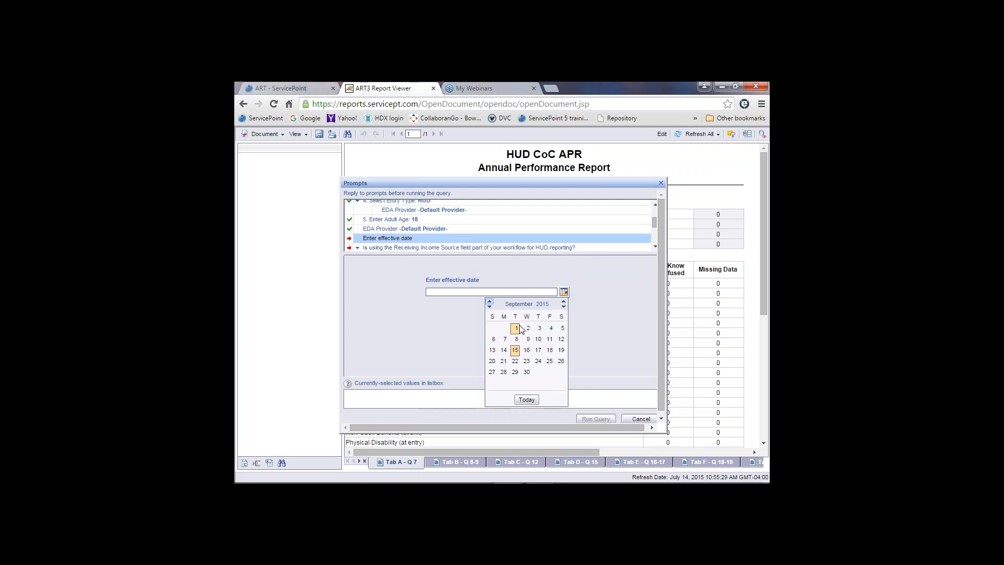
{"action": "left_click", "coordinate": [517, 330]}
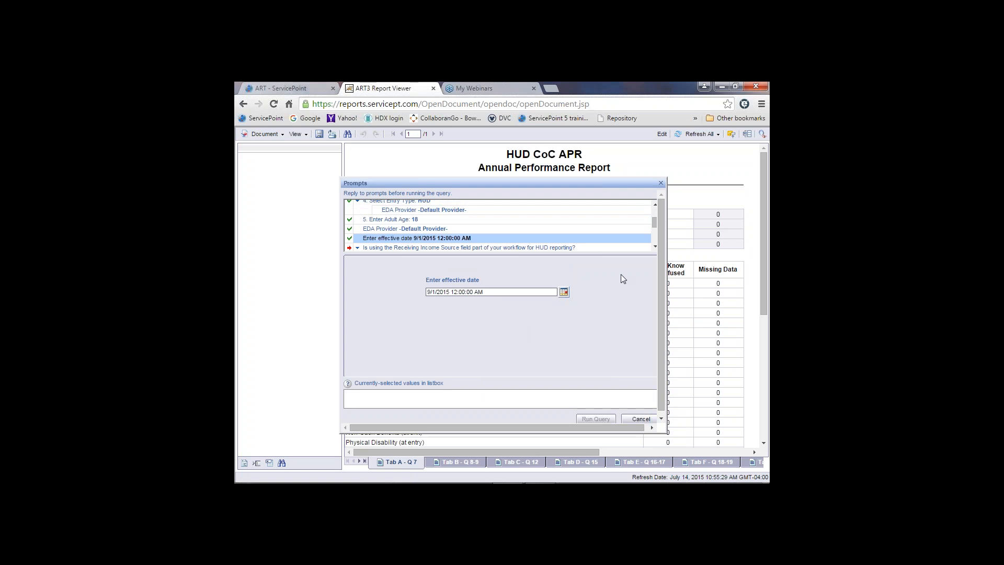
Answer Yes to the Receiving Income Source and Receiving Benefit workflow prompts for HUD reporting.
{"action": "left_click", "coordinate": [654, 247]}
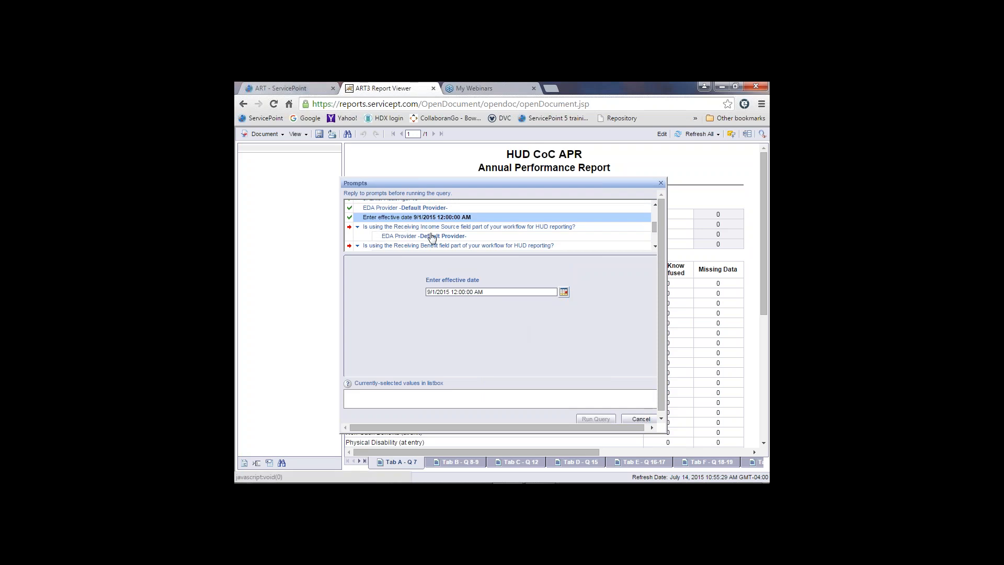
{"action": "left_click", "coordinate": [655, 246]}
{"action": "left_click", "coordinate": [654, 246]}
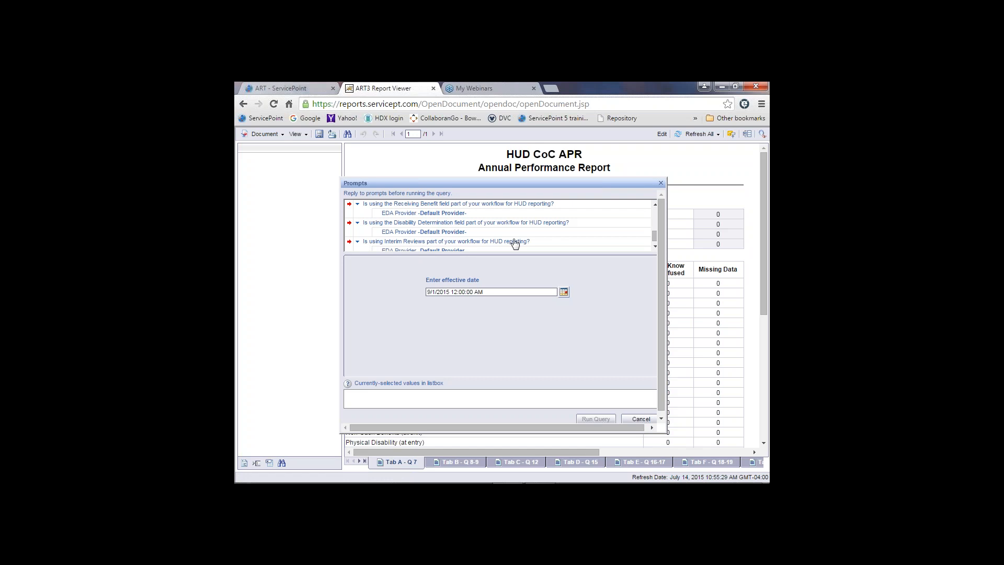
{"action": "left_click", "coordinate": [655, 205]}
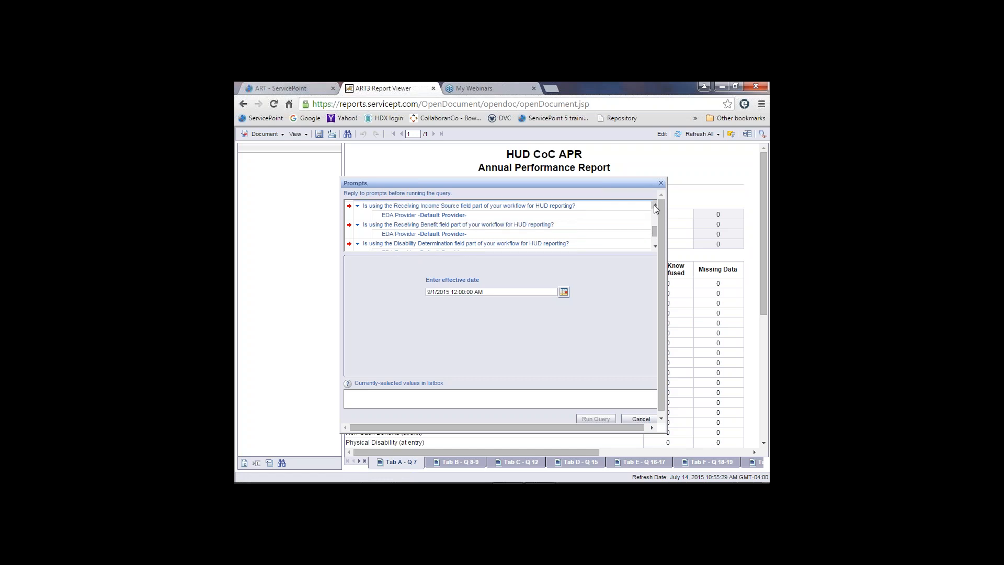
{"action": "left_click", "coordinate": [655, 205]}
{"action": "left_click", "coordinate": [575, 228]}
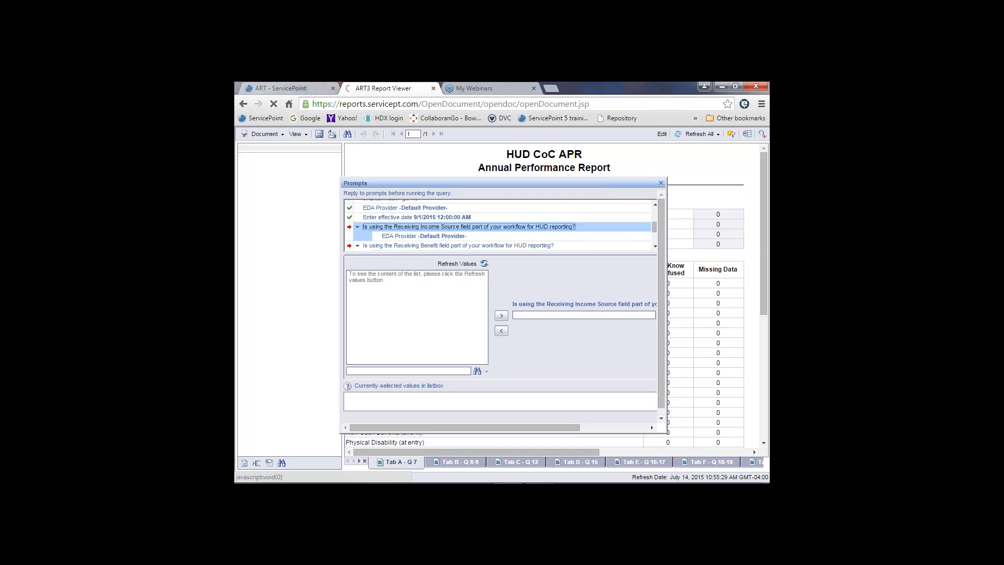
{"action": "left_click", "coordinate": [354, 292]}
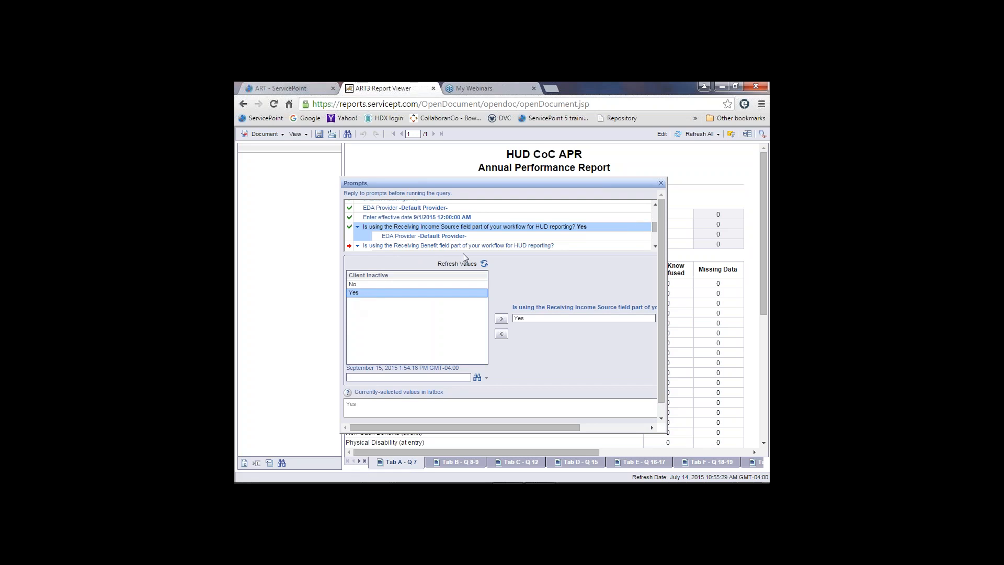
{"action": "left_click", "coordinate": [481, 246]}
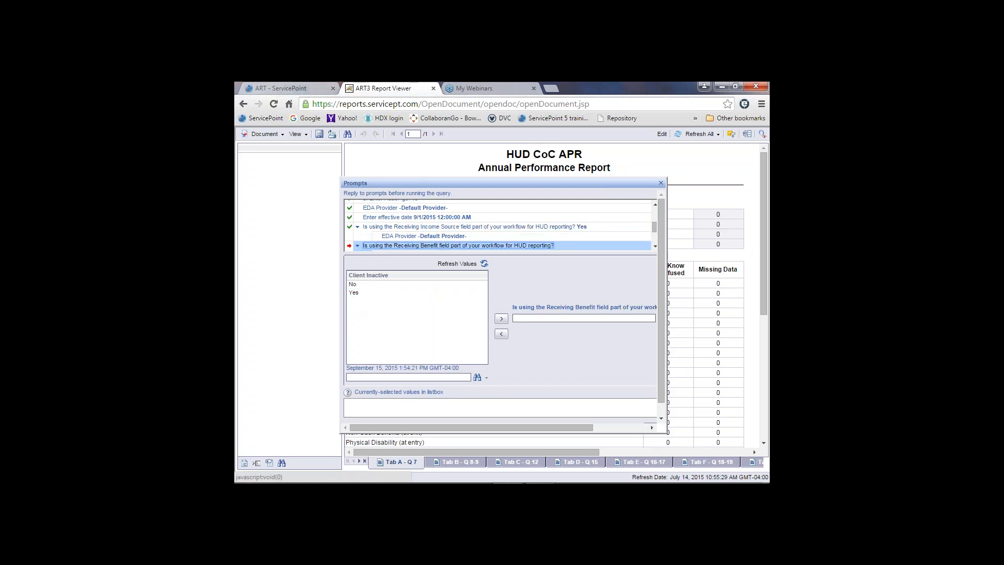
{"action": "left_click", "coordinate": [356, 295]}
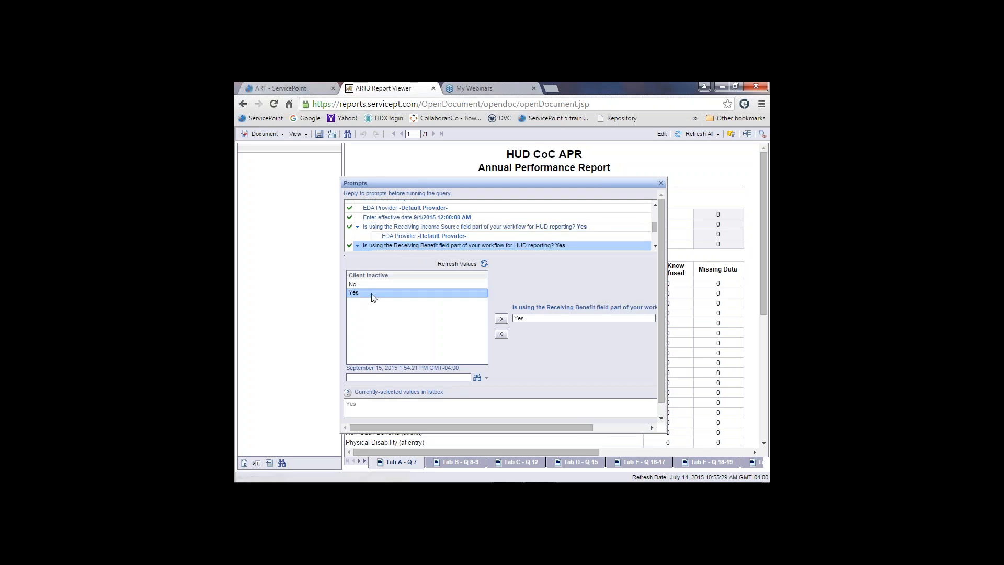
Answer Yes to the Disability Determination and Interim Reviews workflow prompts for HUD reporting.
{"action": "left_click", "coordinate": [655, 246]}
{"action": "left_click", "coordinate": [654, 246]}
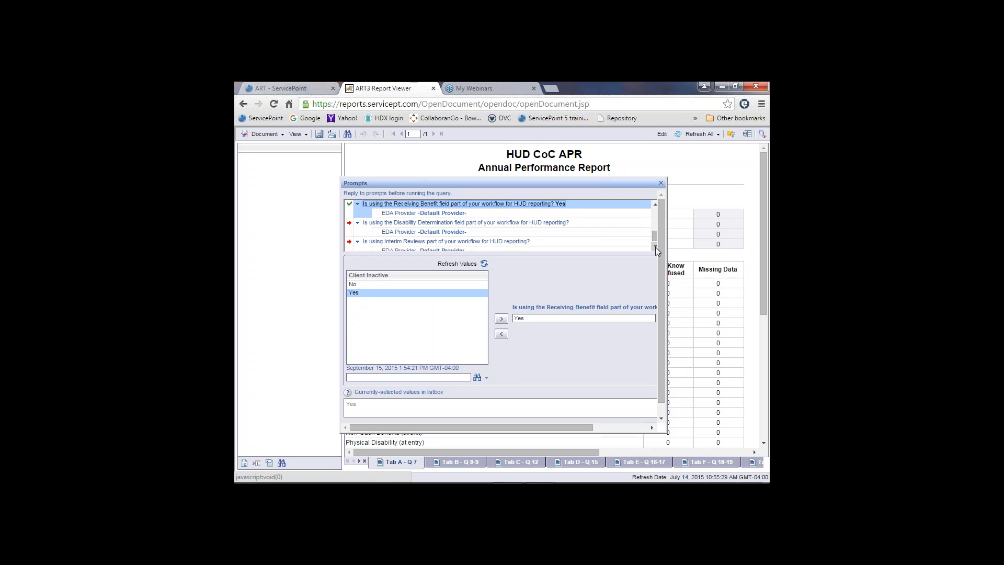
{"action": "left_click", "coordinate": [571, 224]}
{"action": "left_click", "coordinate": [355, 292]}
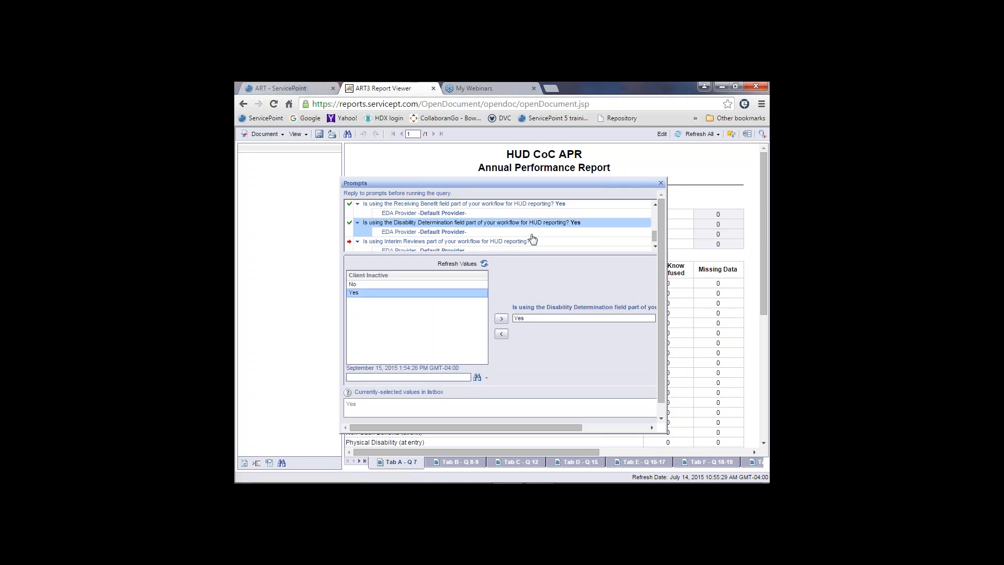
{"action": "left_click", "coordinate": [531, 241]}
{"action": "left_click", "coordinate": [356, 294]}
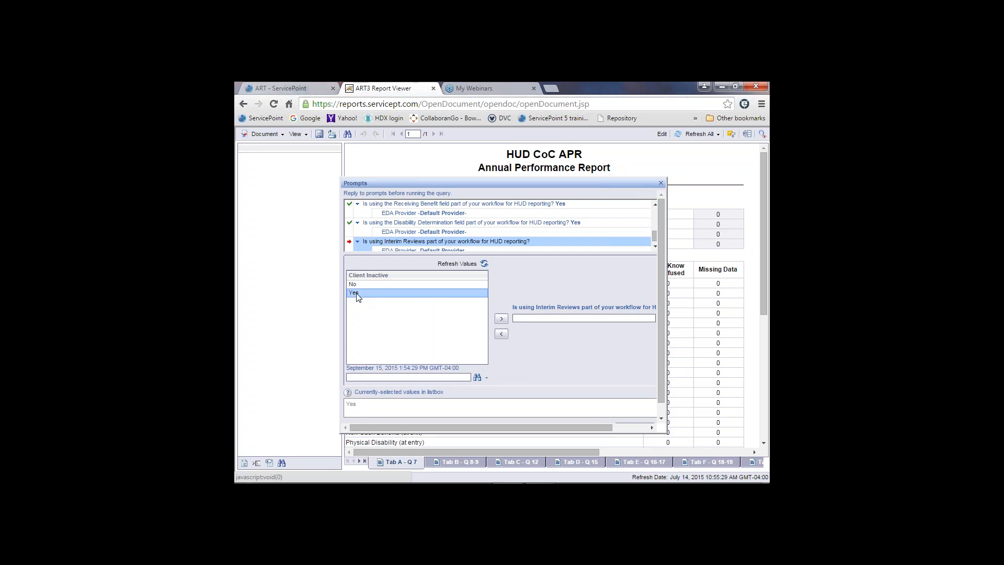
Run the report query with the completed prompts and dismiss the data retrieval notice.
{"action": "left_click", "coordinate": [654, 245]}
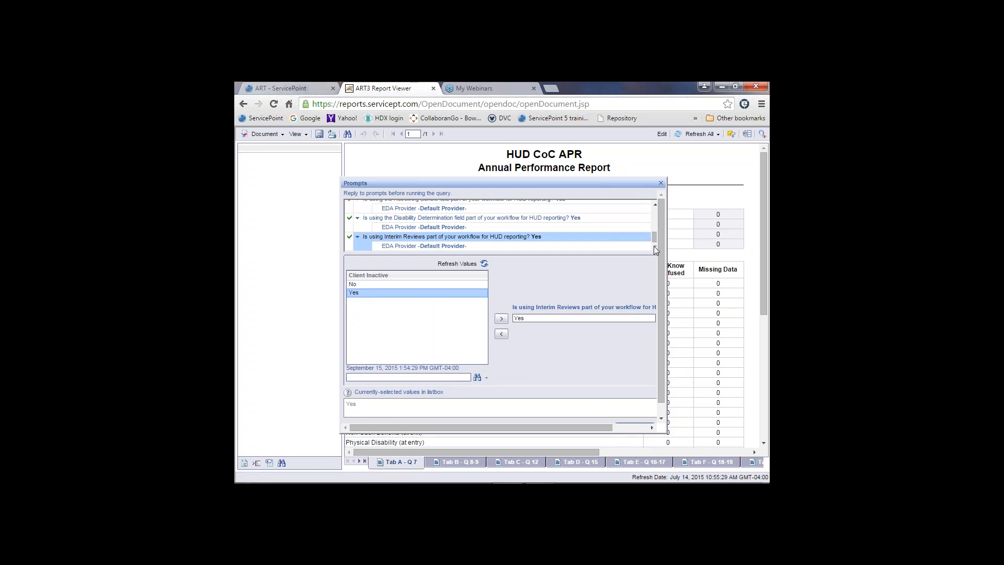
{"action": "left_click_drag", "start_coordinate": [550, 428], "coordinate": [586, 428]}
{"action": "scroll", "coordinate": [519, 350], "scroll_direction": "down", "scroll_amount": 1}
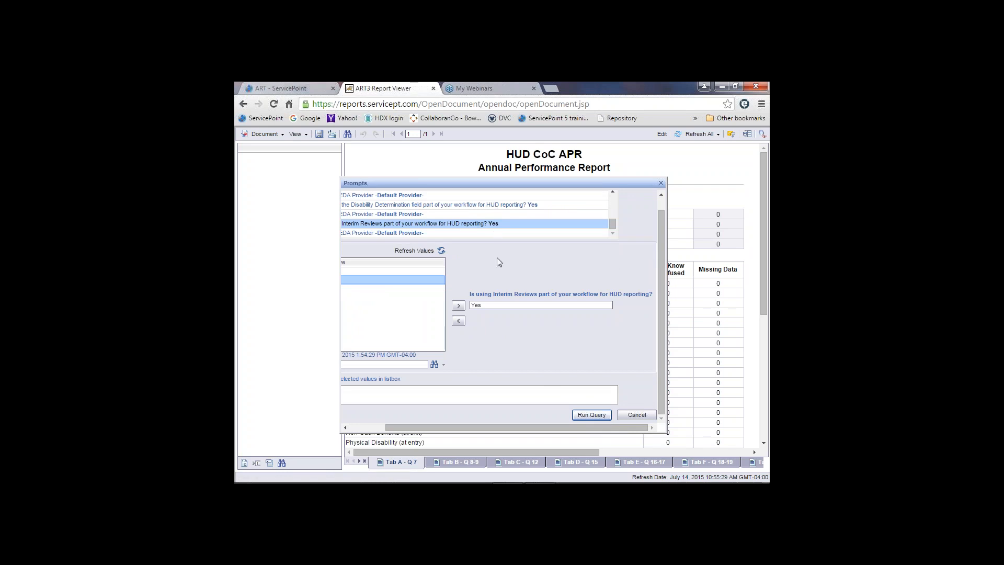
{"action": "left_click", "coordinate": [592, 417]}
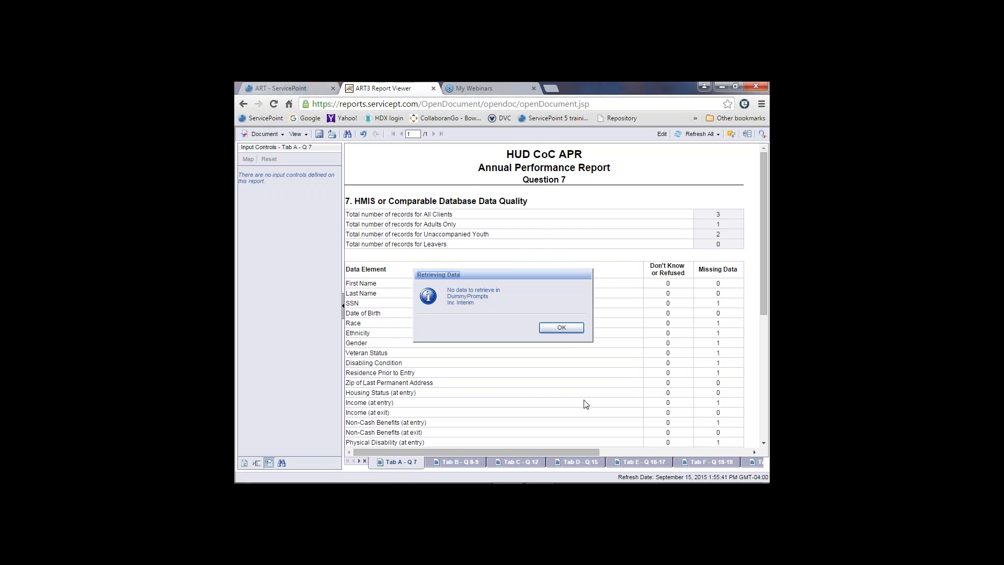
{"action": "left_click", "coordinate": [556, 328]}
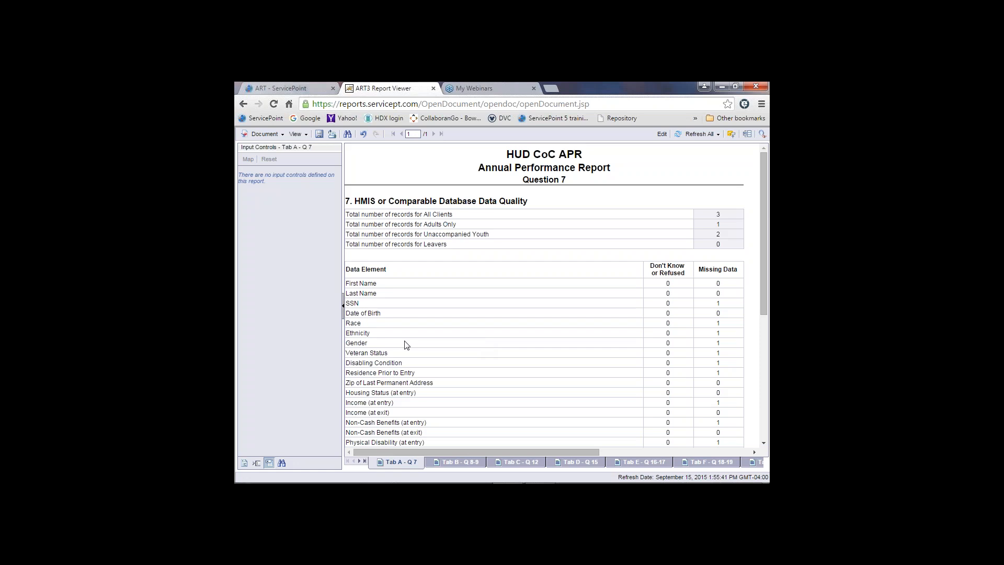
Save the whole APR report to the computer in Excel format and open the downloaded .xls file in Excel.
{"action": "left_click", "coordinate": [283, 135]}
{"action": "mouse_move", "coordinate": [292, 200]}
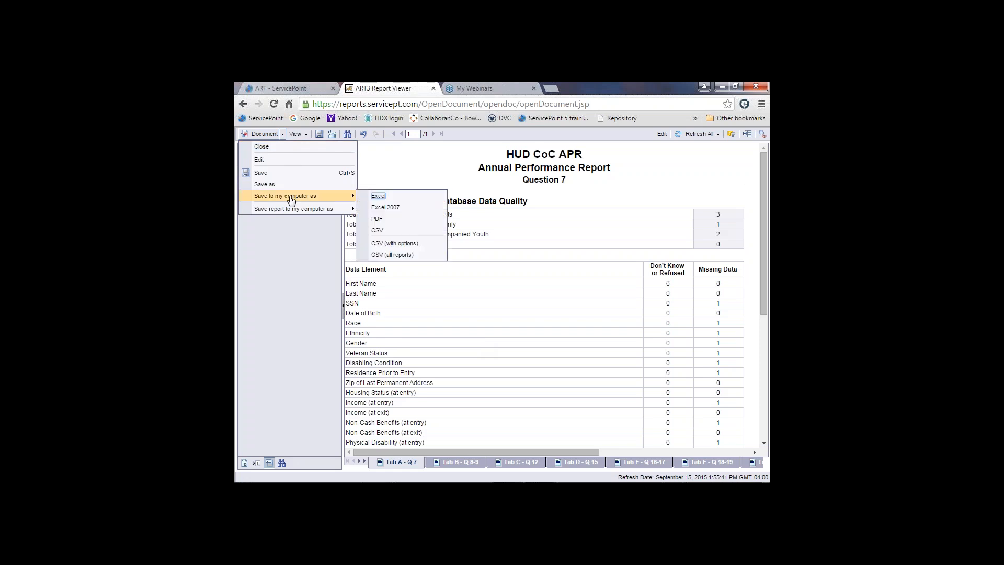
{"action": "left_click", "coordinate": [377, 197]}
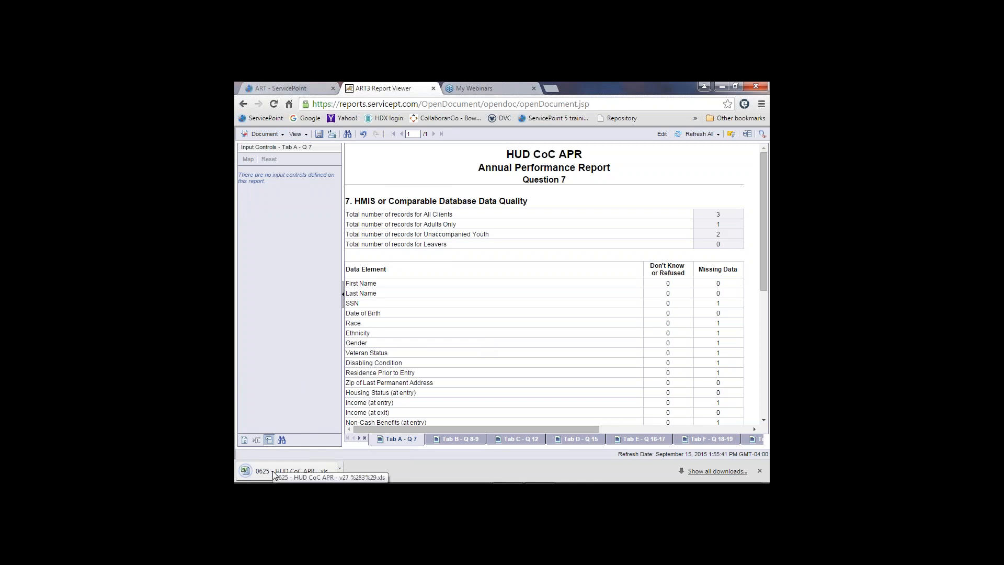
{"action": "left_click", "coordinate": [264, 471]}
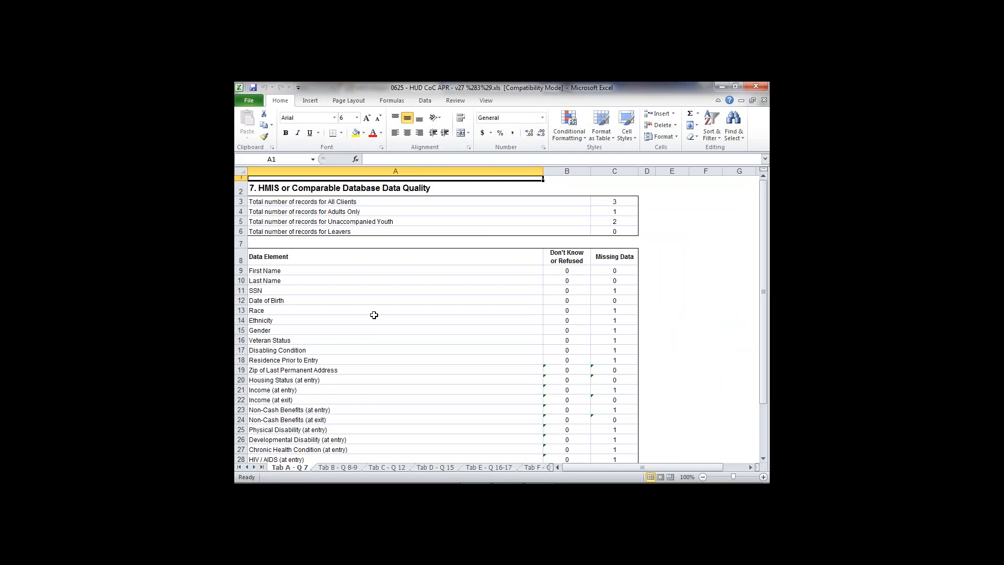
Look through the workbook's question sheets from Tab B - Q 8-9 to Tab F - Q 18-19.
{"action": "left_click", "coordinate": [341, 469]}
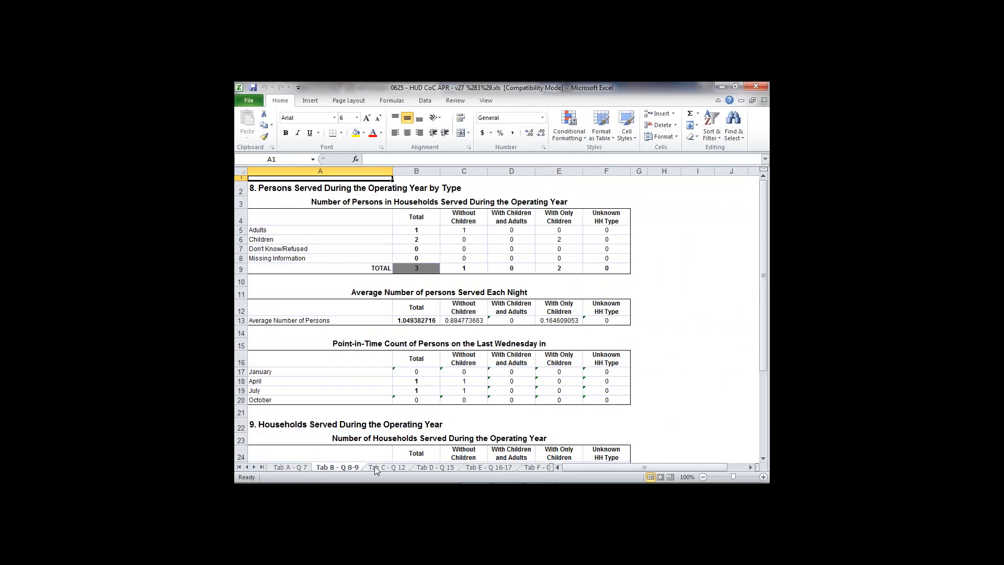
{"action": "left_click", "coordinate": [377, 468]}
{"action": "left_click", "coordinate": [432, 469]}
{"action": "left_click", "coordinate": [485, 469]}
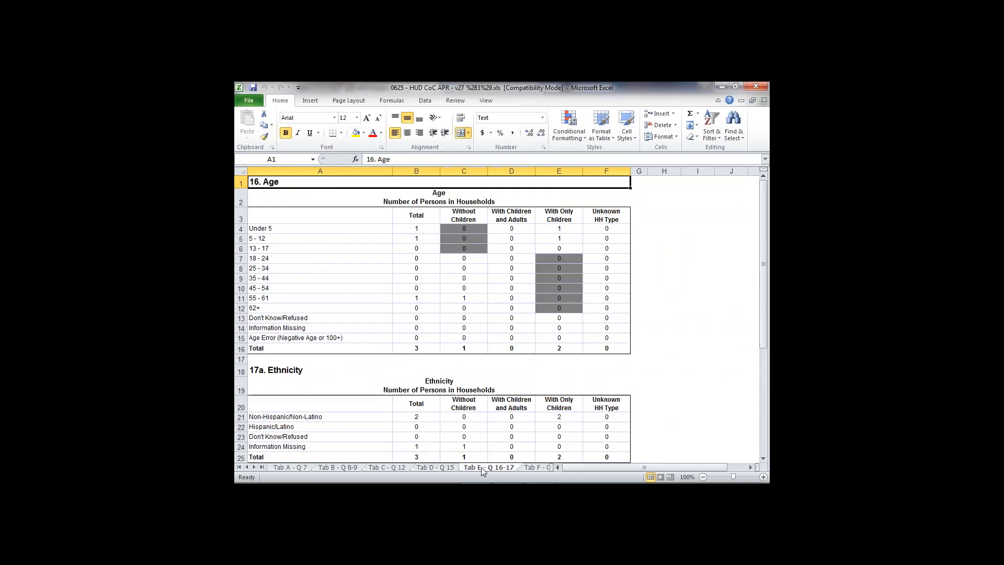
{"action": "left_click", "coordinate": [531, 469]}
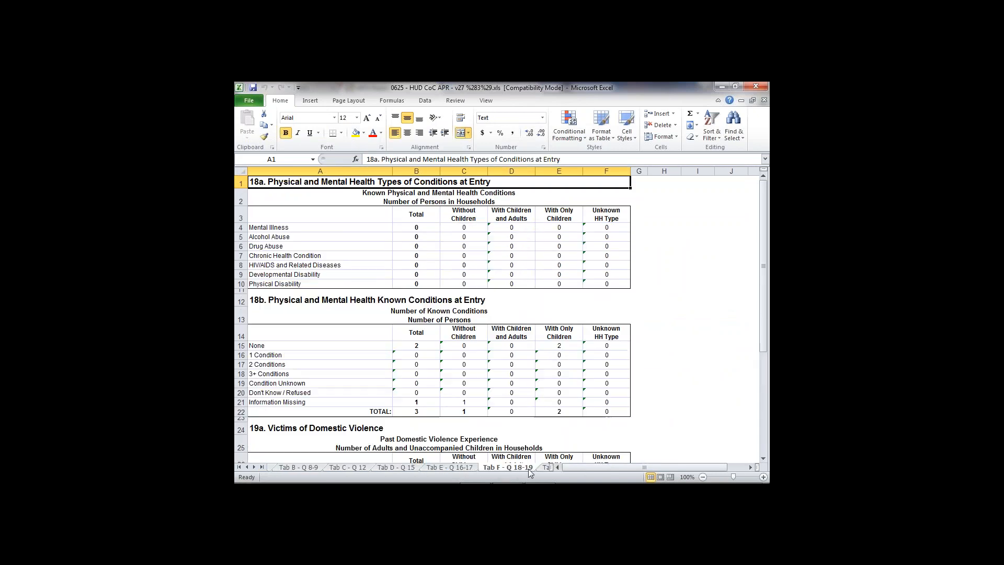
Open the Tab O - Additional Information sheet at the end of the workbook to review the prompt values used.
{"action": "left_click", "coordinate": [255, 467]}
{"action": "left_click", "coordinate": [254, 468]}
{"action": "left_click", "coordinate": [255, 468]}
{"action": "left_click", "coordinate": [254, 467]}
{"action": "left_click", "coordinate": [255, 467]}
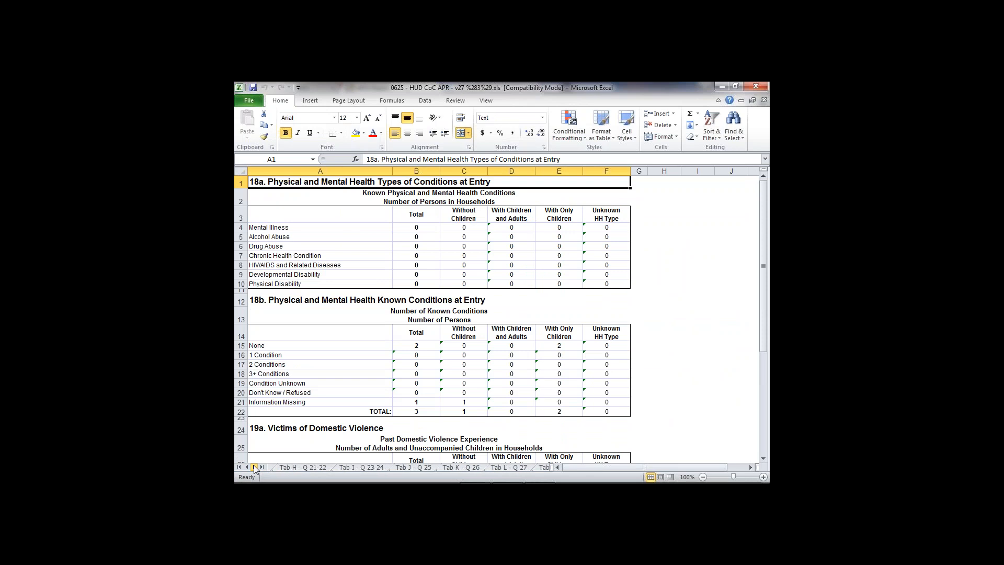
{"action": "left_click", "coordinate": [255, 468]}
{"action": "left_click", "coordinate": [255, 468]}
{"action": "left_click", "coordinate": [255, 468]}
{"action": "left_click", "coordinate": [255, 467]}
{"action": "left_click", "coordinate": [255, 467]}
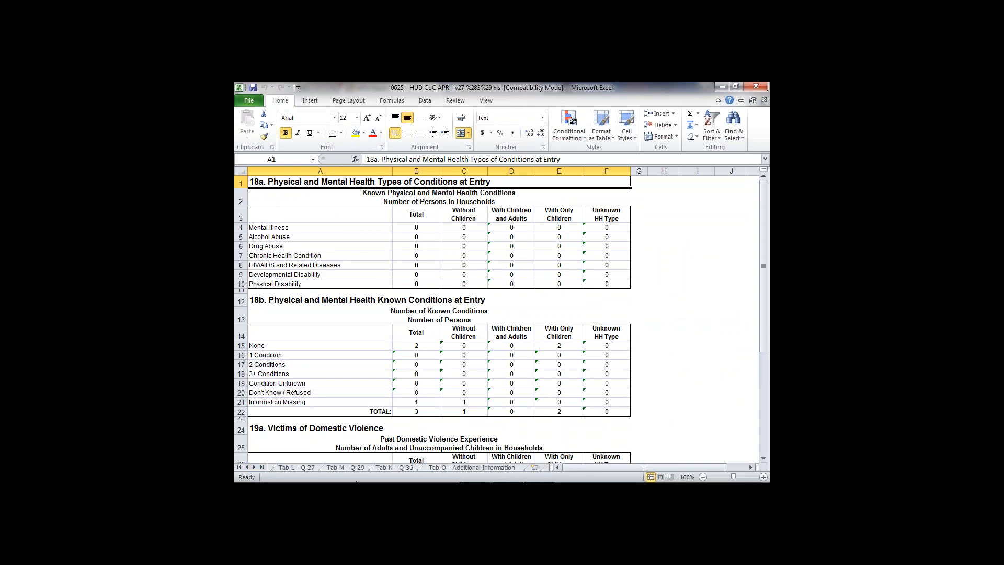
{"action": "left_click", "coordinate": [435, 467]}
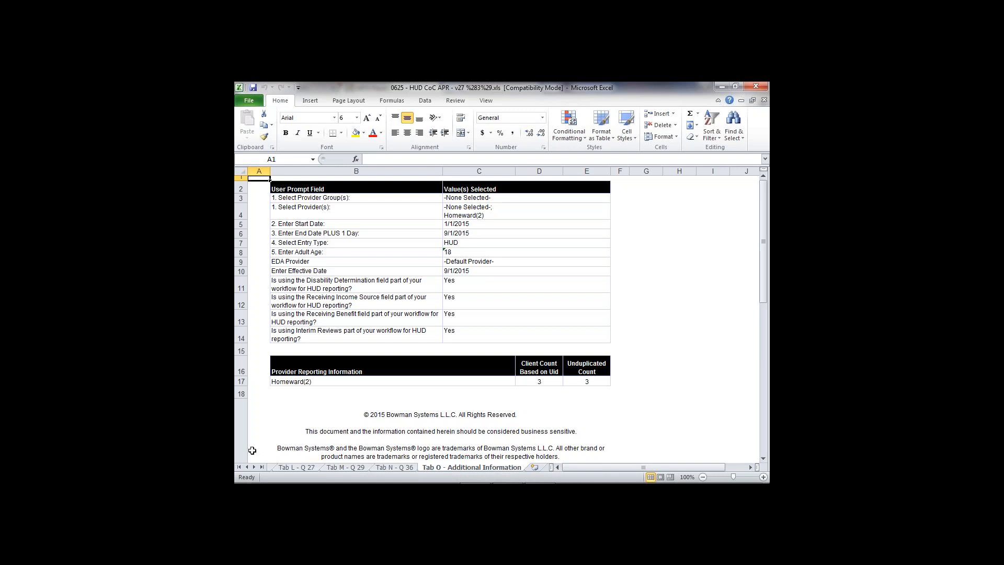
Return to the start of the workbook and review the sheets from Tab A - Q 7 through Tab E - Q 16-17.
{"action": "left_click", "coordinate": [239, 467]}
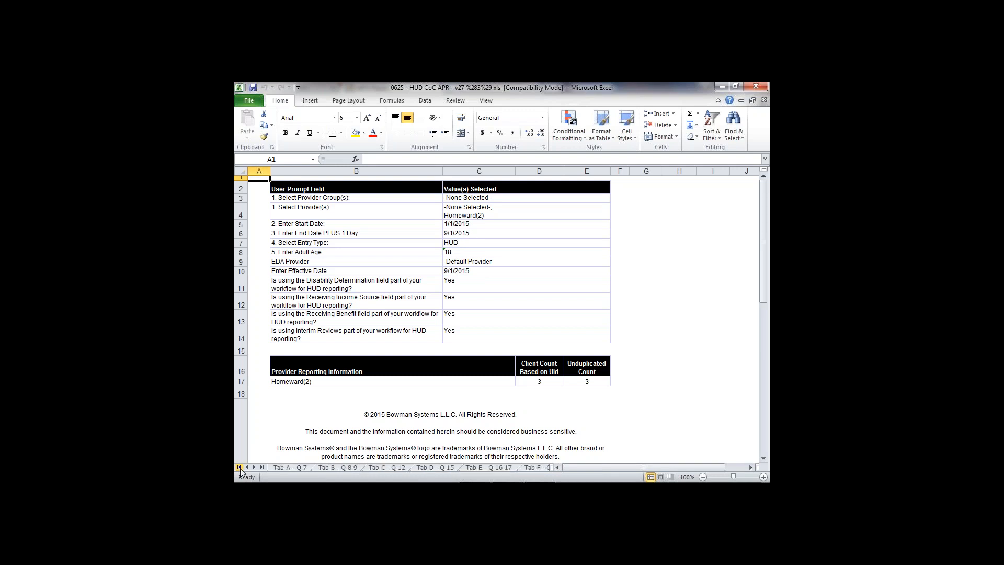
{"action": "left_click", "coordinate": [288, 468]}
{"action": "left_click", "coordinate": [322, 469]}
{"action": "left_click", "coordinate": [381, 469]}
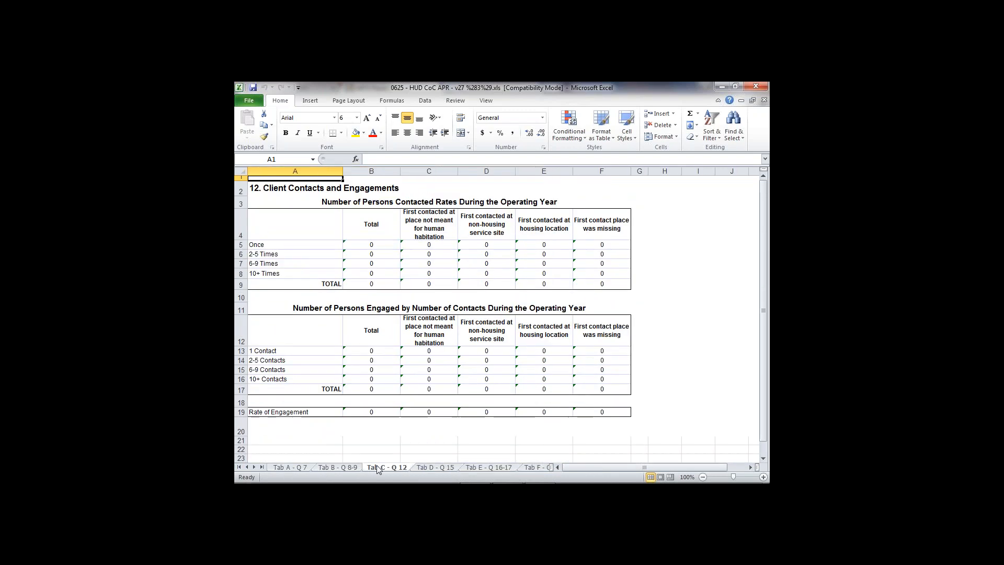
{"action": "left_click", "coordinate": [437, 469]}
{"action": "left_click", "coordinate": [477, 469]}
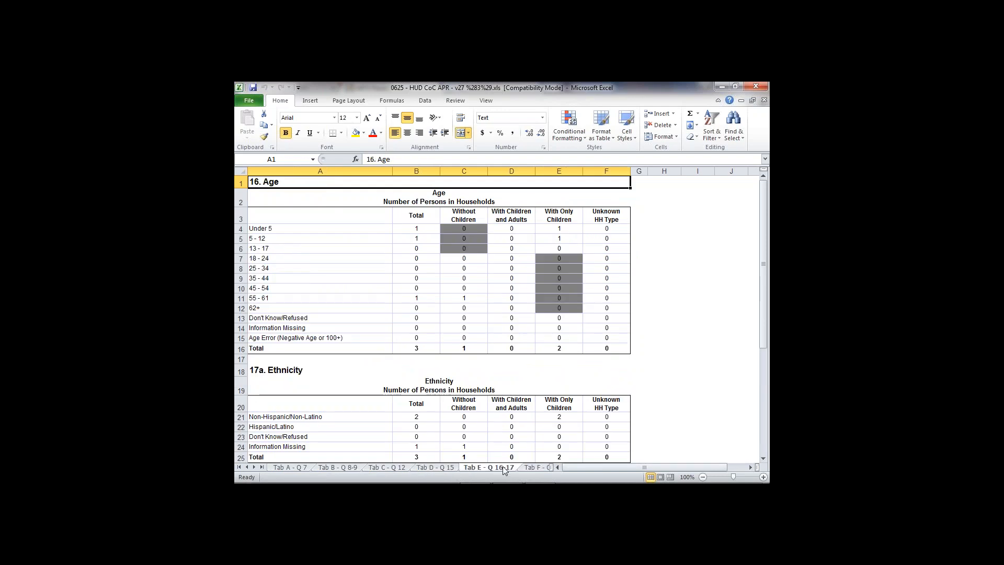
Look through the workbook's remaining sheets from Tab F - Q 18-19 to Tab O - Additional Information.
{"action": "left_click", "coordinate": [531, 470]}
{"action": "left_click", "coordinate": [544, 469]}
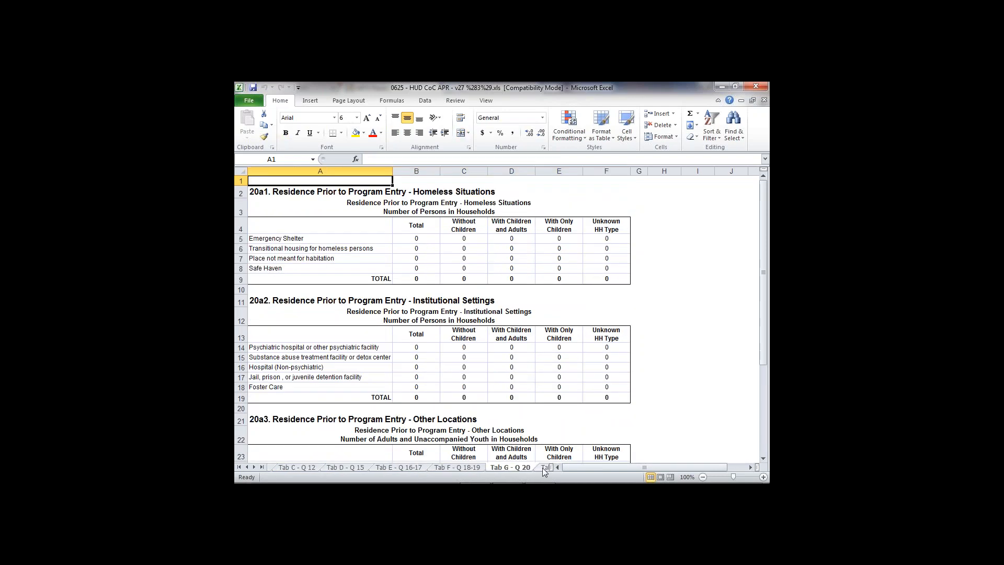
{"action": "left_click", "coordinate": [544, 469]}
{"action": "left_click", "coordinate": [518, 470]}
{"action": "left_click", "coordinate": [517, 469]}
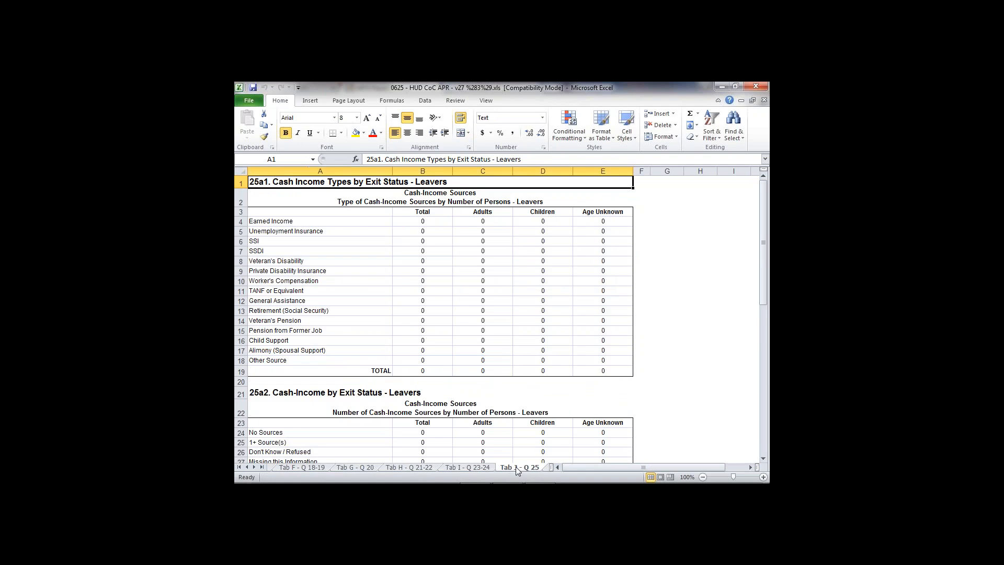
{"action": "left_click", "coordinate": [547, 469]}
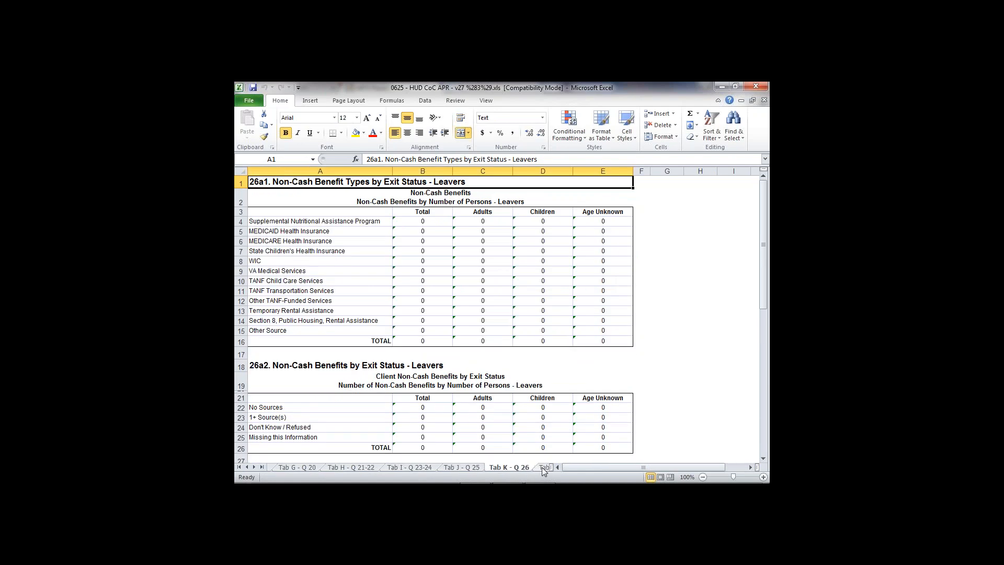
{"action": "left_click", "coordinate": [546, 469]}
{"action": "left_click", "coordinate": [543, 469]}
{"action": "left_click", "coordinate": [542, 469]}
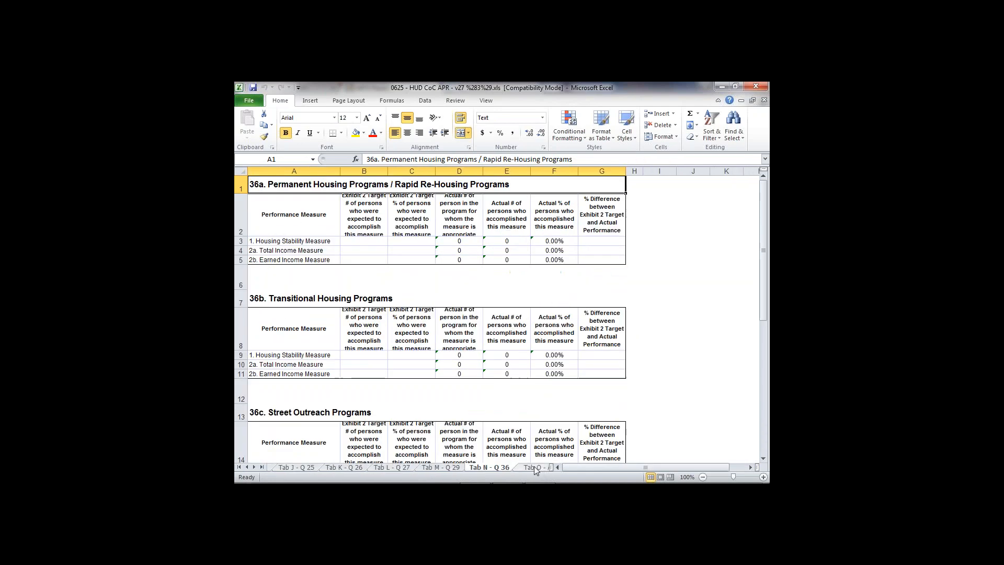
{"action": "left_click", "coordinate": [541, 469]}
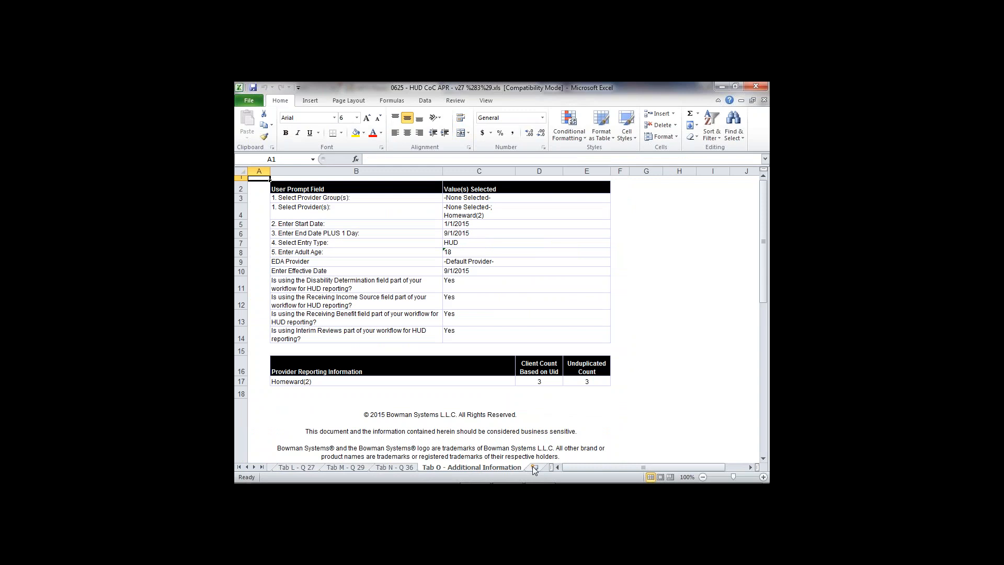
Review the sheets from Tab A - Q 7 through Tab D - Q 15 again, and close the workbook.
{"action": "left_click", "coordinate": [240, 467]}
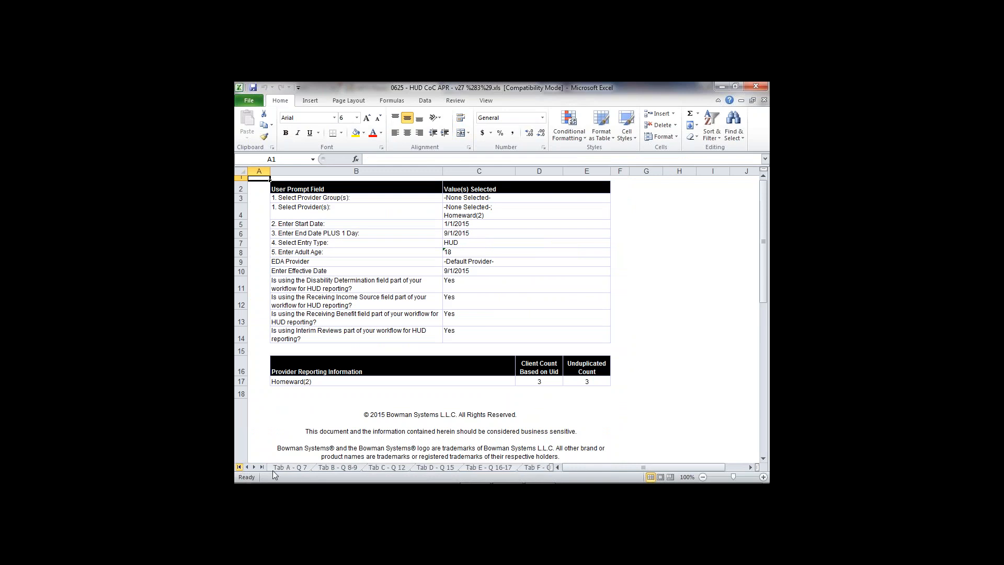
{"action": "left_click", "coordinate": [289, 468]}
{"action": "left_click", "coordinate": [345, 469]}
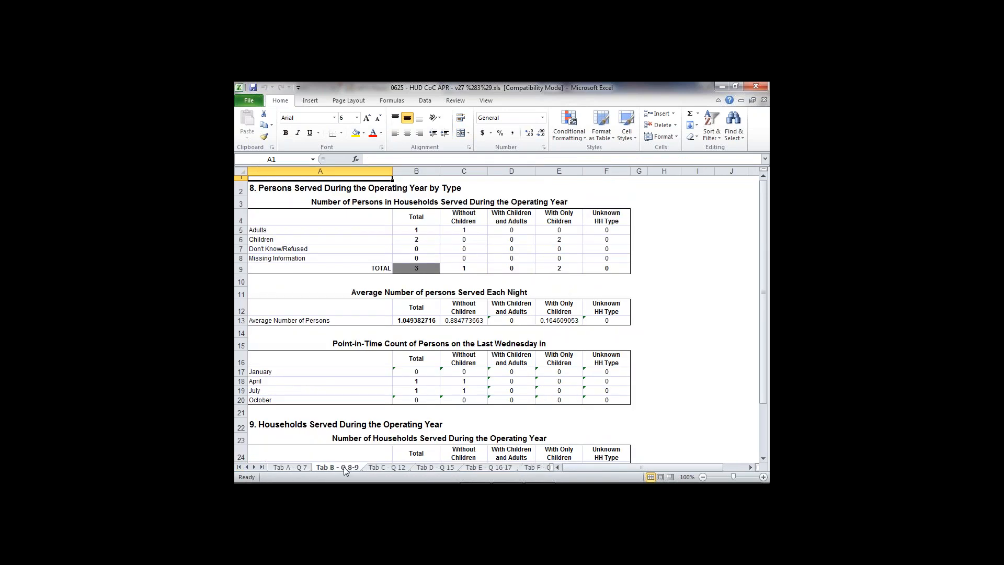
{"action": "left_click", "coordinate": [386, 469]}
{"action": "left_click", "coordinate": [419, 469]}
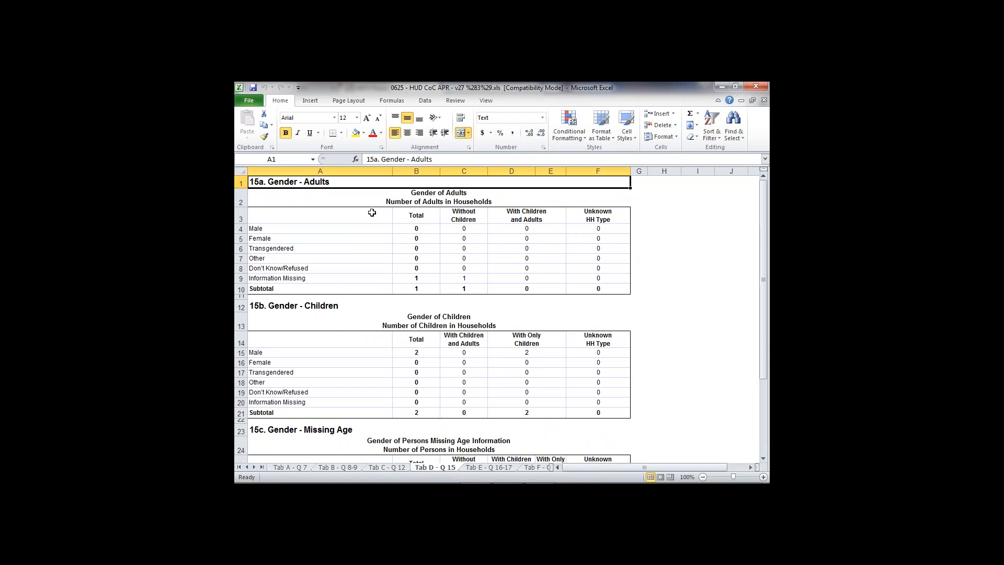
{"action": "left_click", "coordinate": [758, 88]}
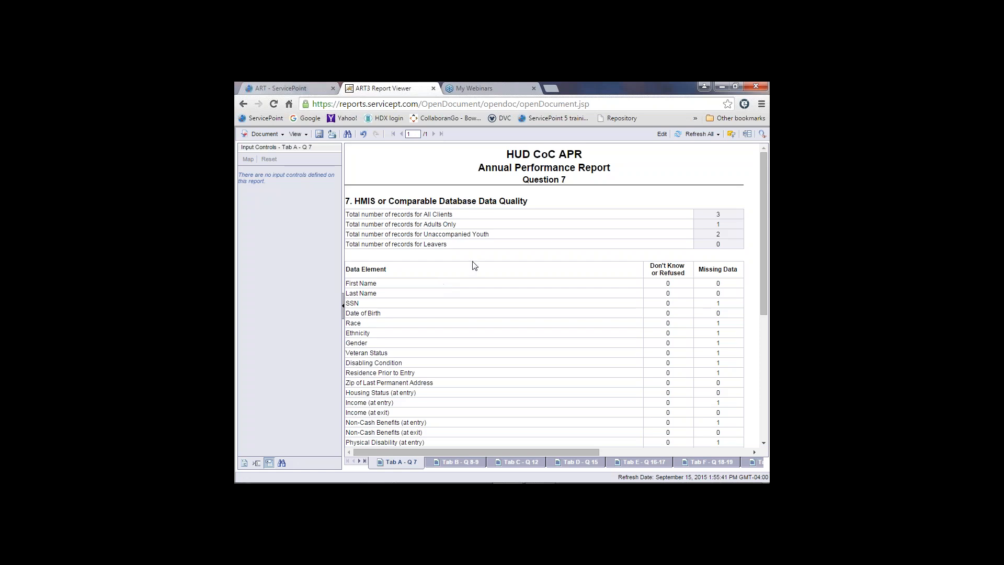
Reopen the report's prompts by refreshing all data and add CARITAS: Single Adult DHCD & City(21) to the selected providers.
{"action": "left_click", "coordinate": [710, 137]}
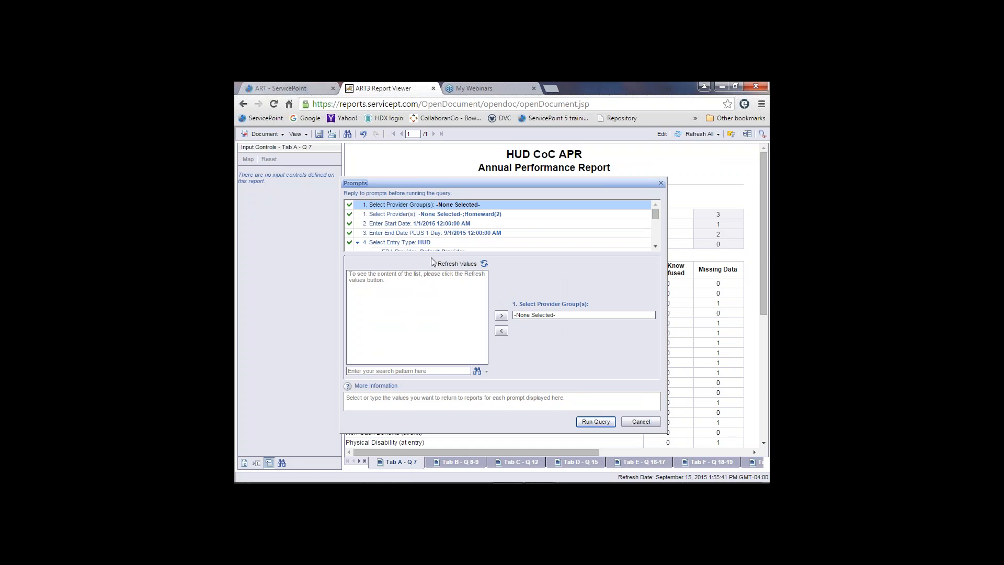
{"action": "left_click", "coordinate": [457, 219]}
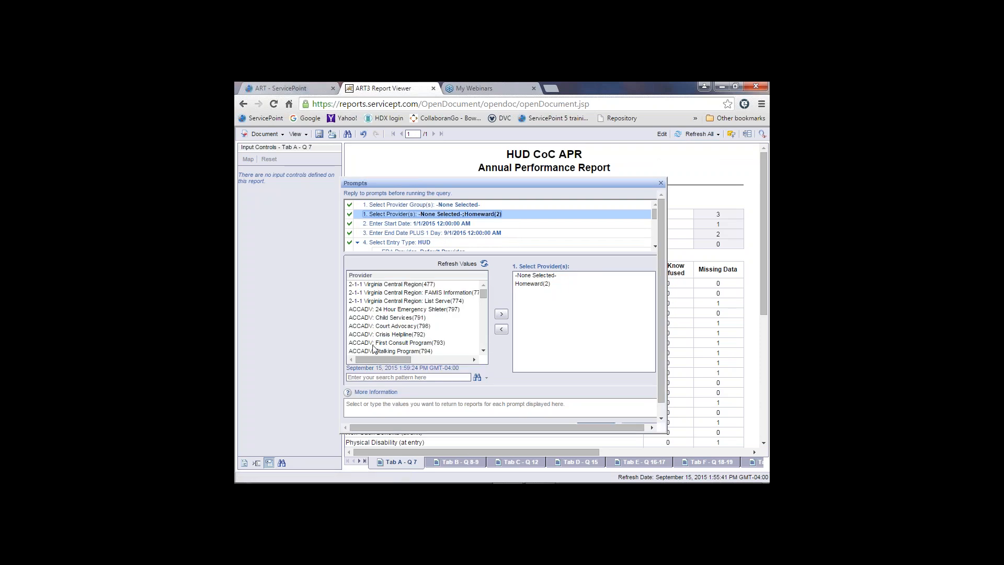
{"action": "scroll", "coordinate": [373, 340], "scroll_direction": "down", "scroll_amount": 10}
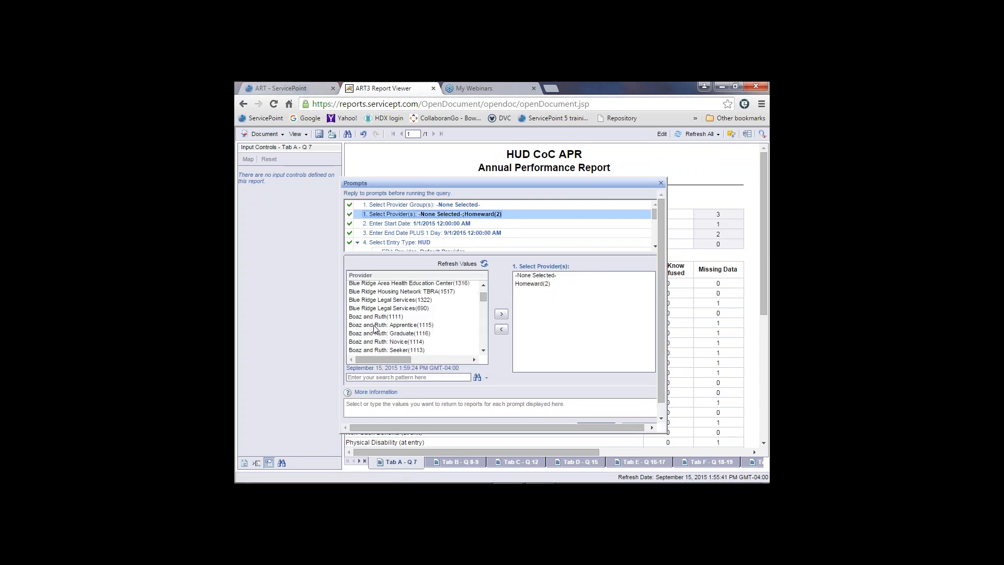
{"action": "scroll", "coordinate": [374, 328], "scroll_direction": "down", "scroll_amount": 5}
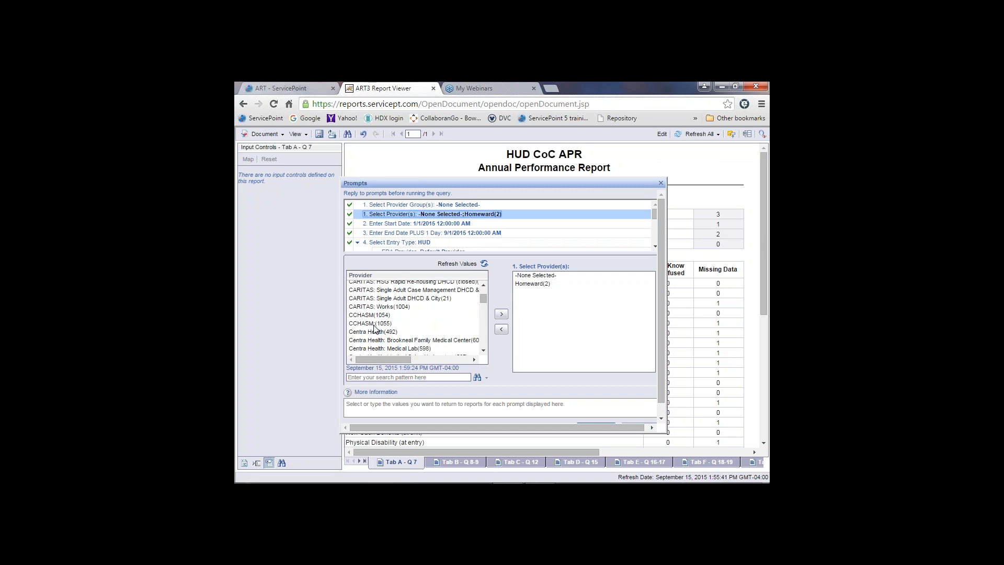
{"action": "double_click", "coordinate": [382, 299]}
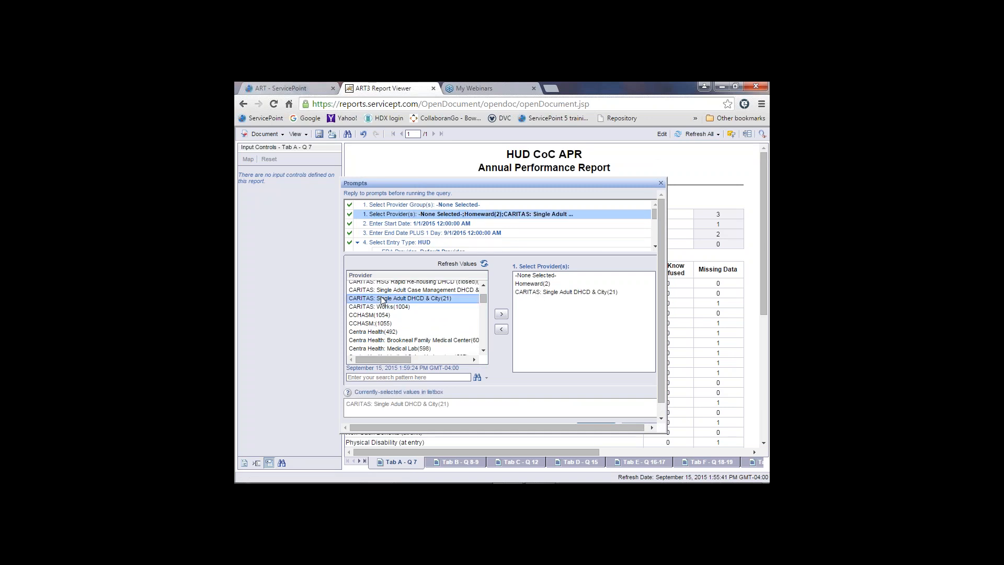
Remove Homeward(2) from the selected providers and rerun the APR query, dismissing the data retrieval notice.
{"action": "left_click", "coordinate": [530, 284]}
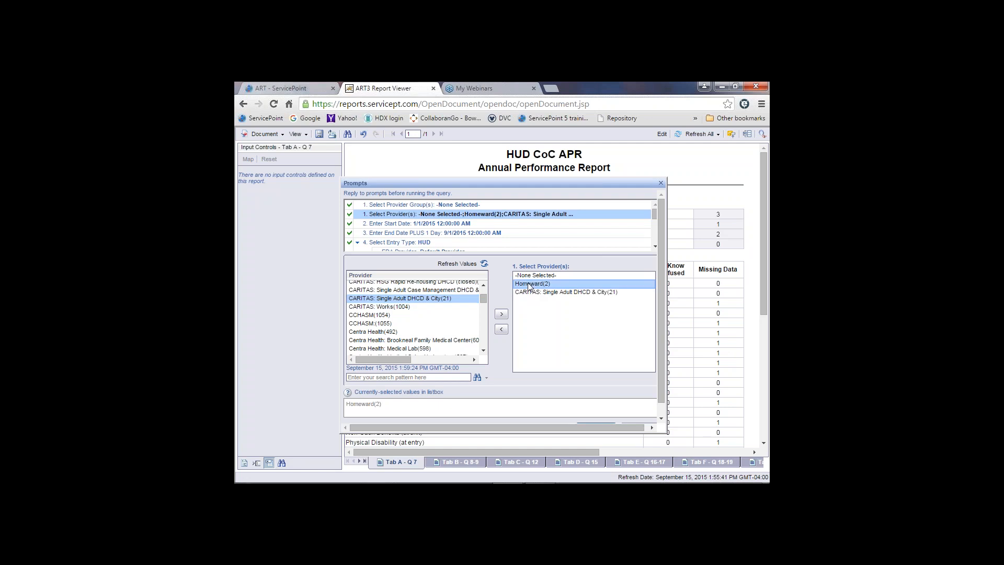
{"action": "left_click", "coordinate": [503, 331]}
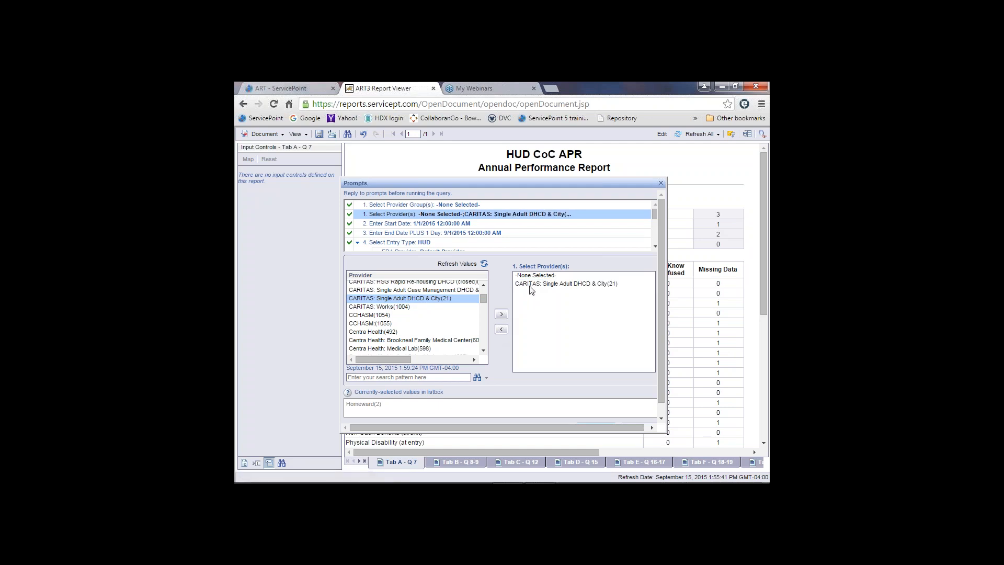
{"action": "scroll", "coordinate": [556, 343], "scroll_direction": "down", "scroll_amount": 1}
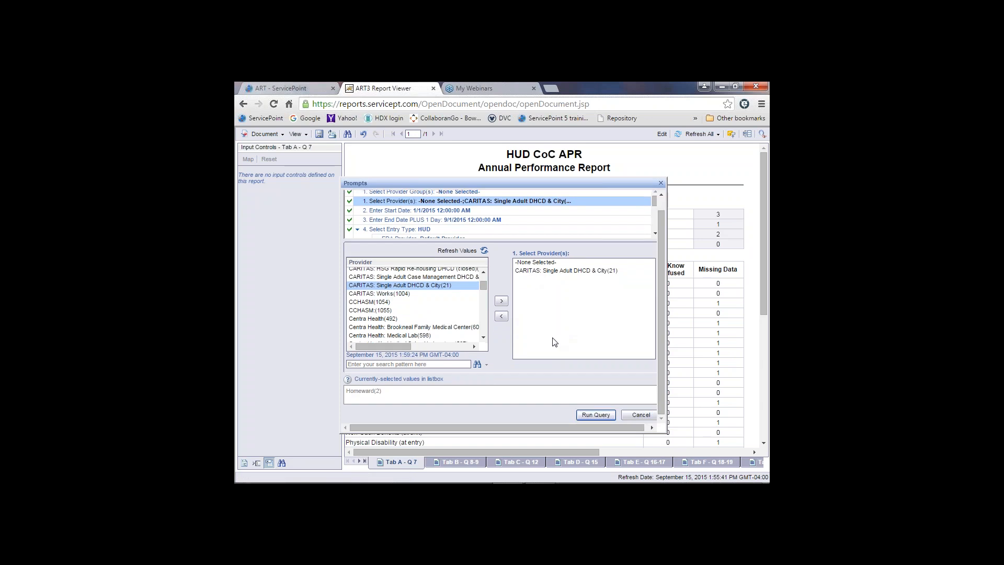
{"action": "left_click", "coordinate": [588, 417]}
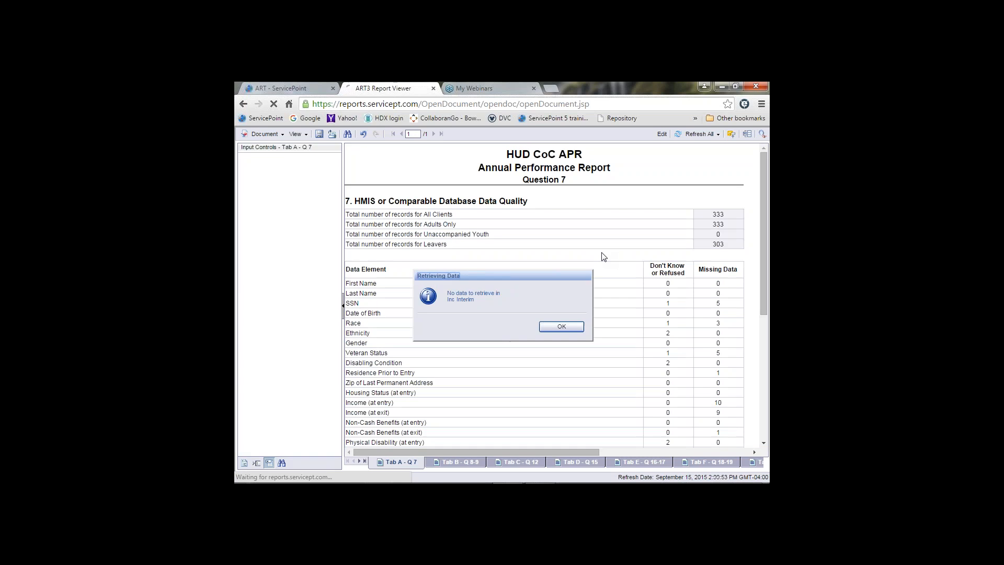
{"action": "left_click", "coordinate": [556, 329]}
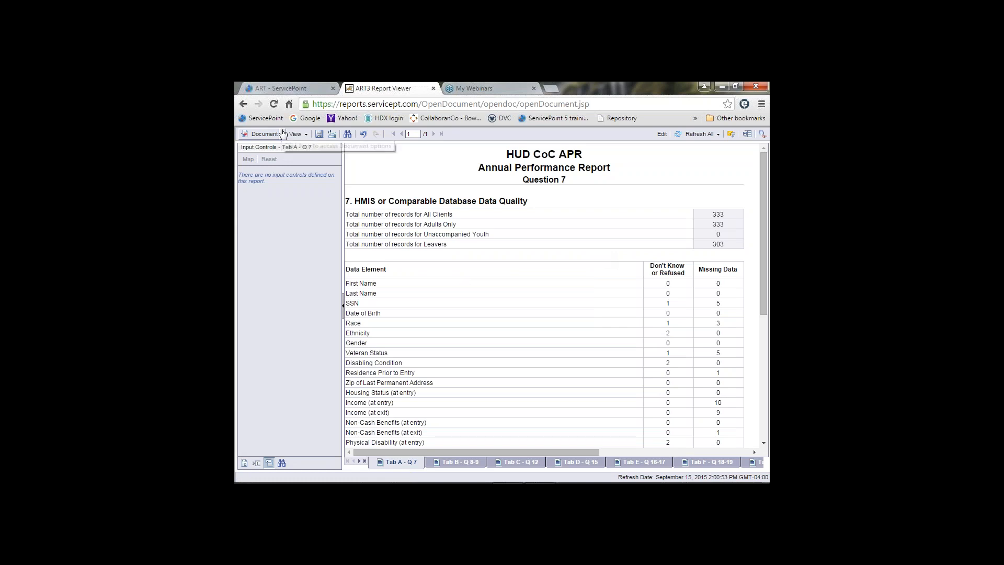
Display the file formats available for saving the whole report to the computer, without saving it.
{"action": "left_click", "coordinate": [264, 134]}
{"action": "mouse_move", "coordinate": [296, 196]}
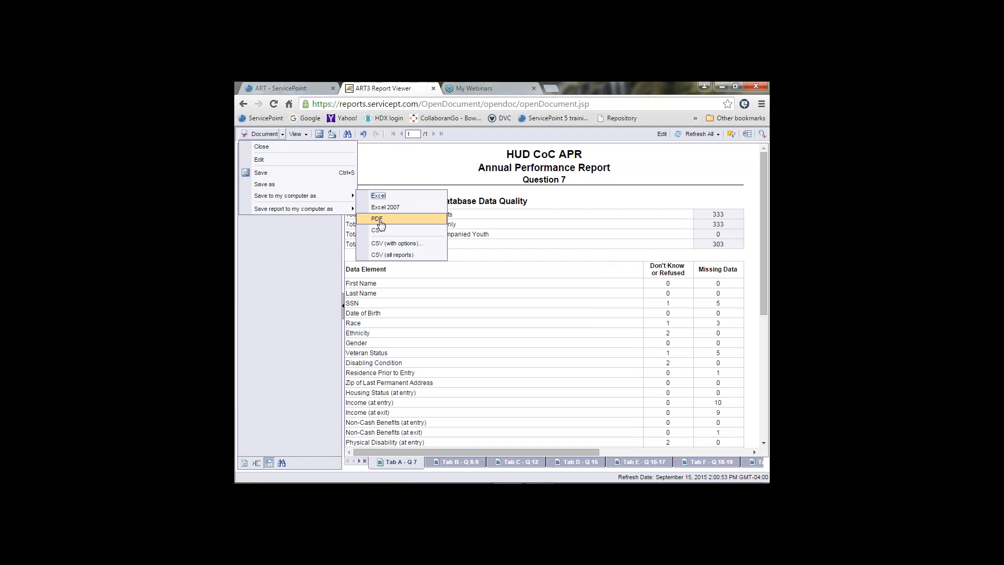
{"action": "left_click", "coordinate": [403, 179]}
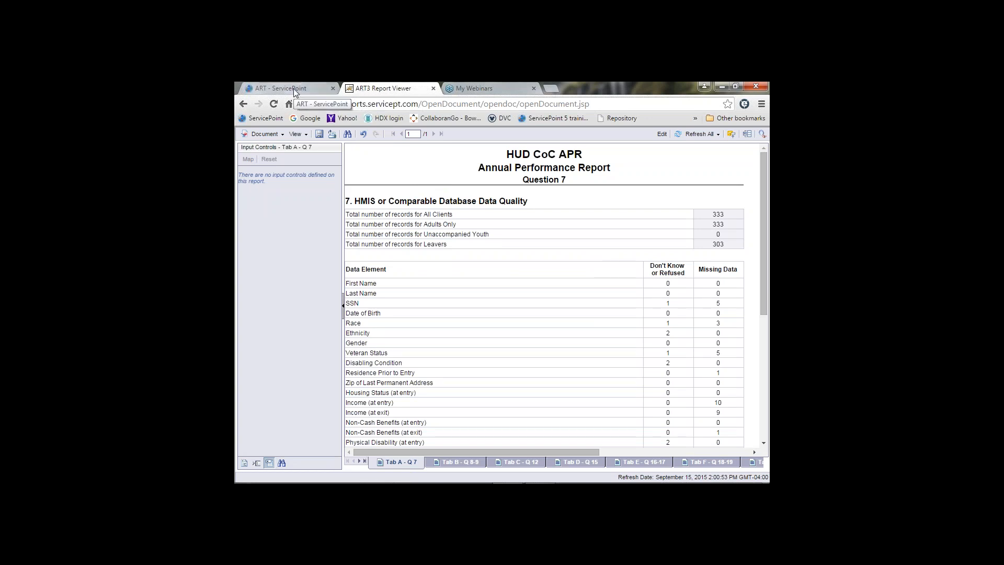
Close the report viewer without keeping changes and collapse the Reports - ADMIN folder in ART.
{"action": "left_click", "coordinate": [434, 89]}
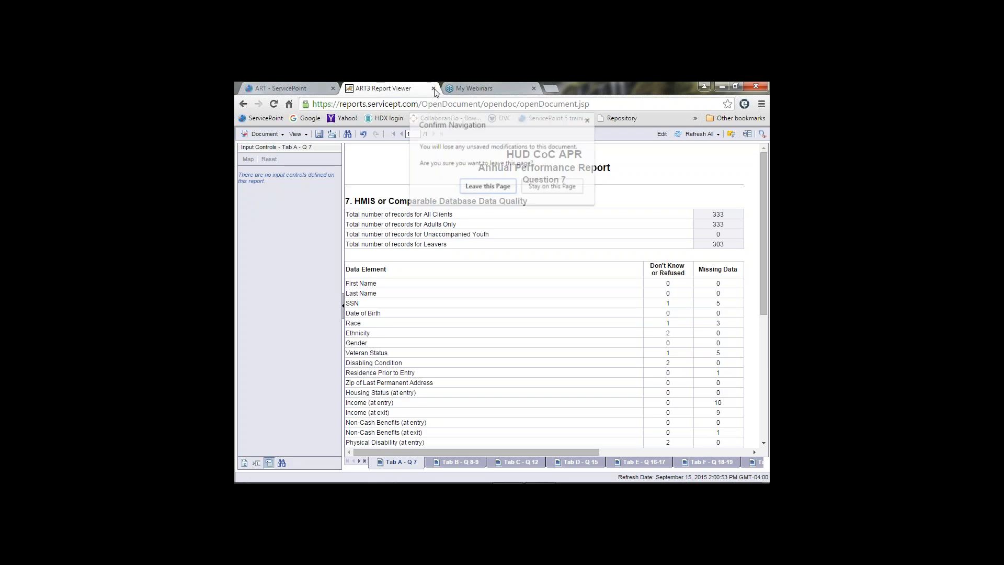
{"action": "left_click", "coordinate": [494, 186]}
{"action": "scroll", "coordinate": [568, 305], "scroll_direction": "up", "scroll_amount": 4}
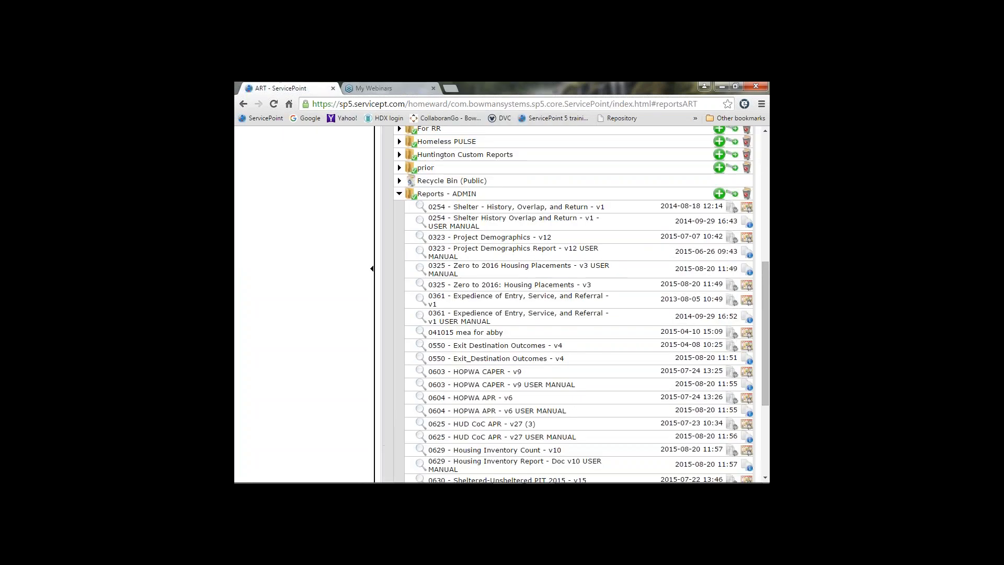
{"action": "scroll", "coordinate": [568, 304], "scroll_direction": "down", "scroll_amount": 3}
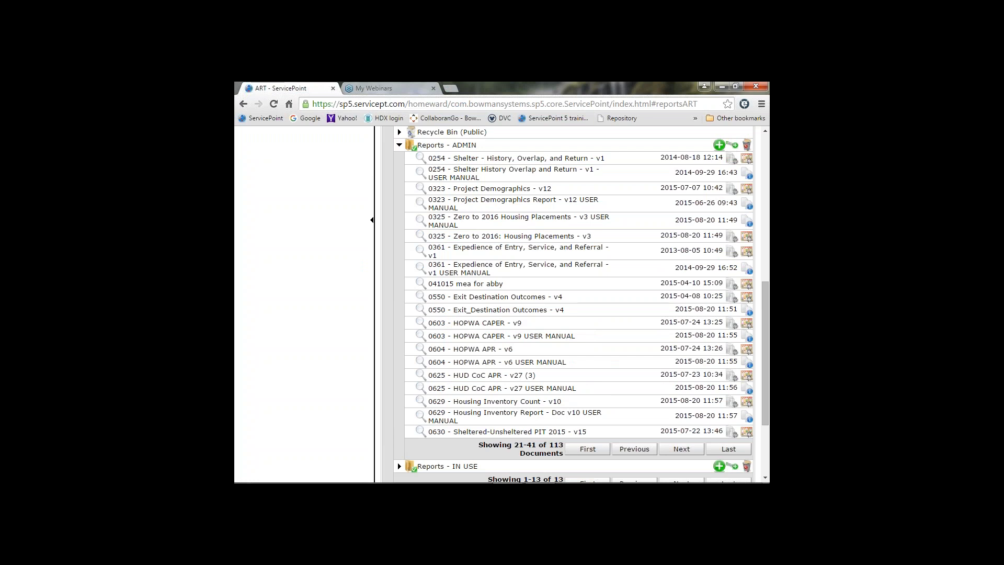
{"action": "scroll", "coordinate": [573, 304], "scroll_direction": "up", "scroll_amount": 1}
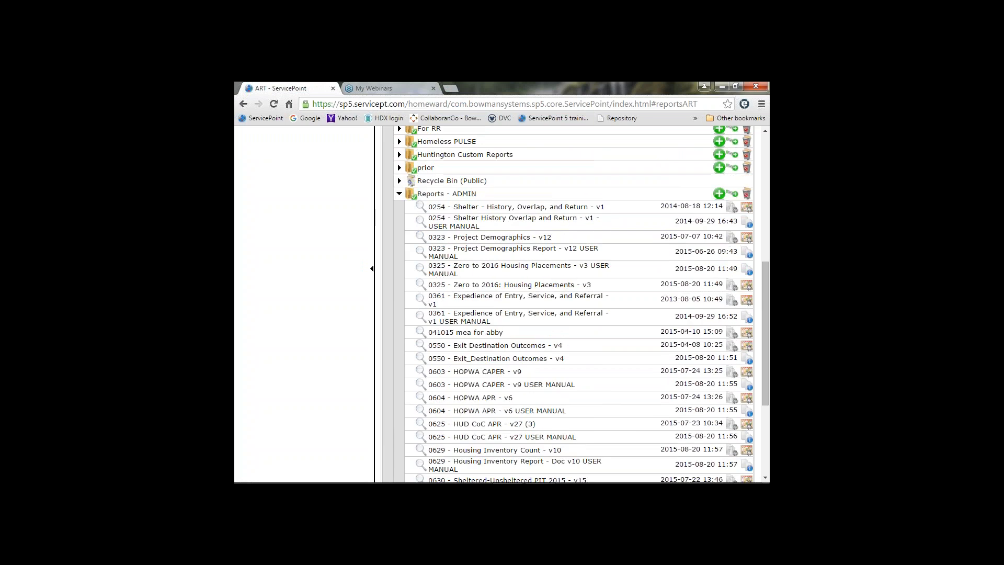
{"action": "left_click", "coordinate": [398, 195]}
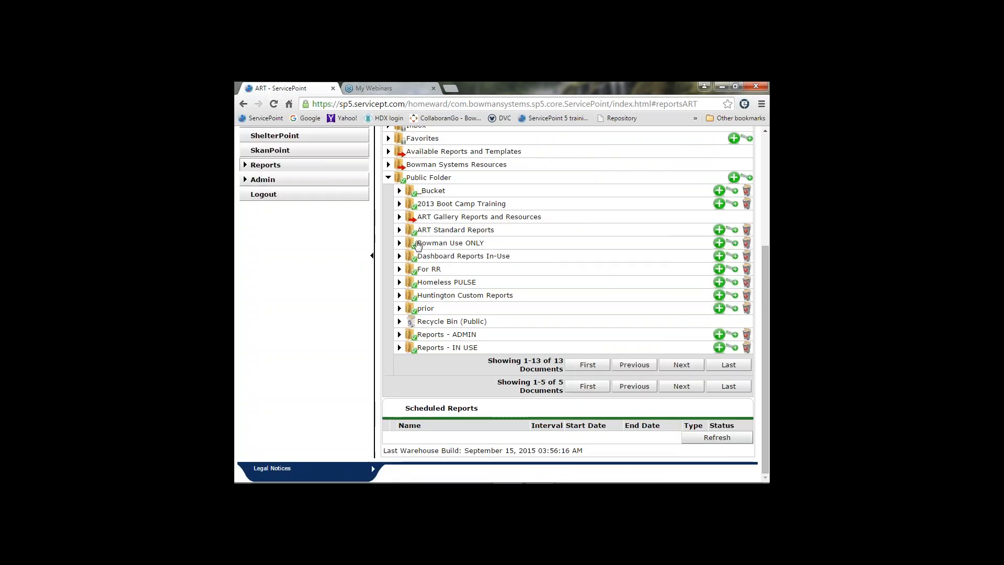
Expand the Reports - IN USE folder and look through both pages of its report list, returning to the first page.
{"action": "left_click", "coordinate": [399, 348]}
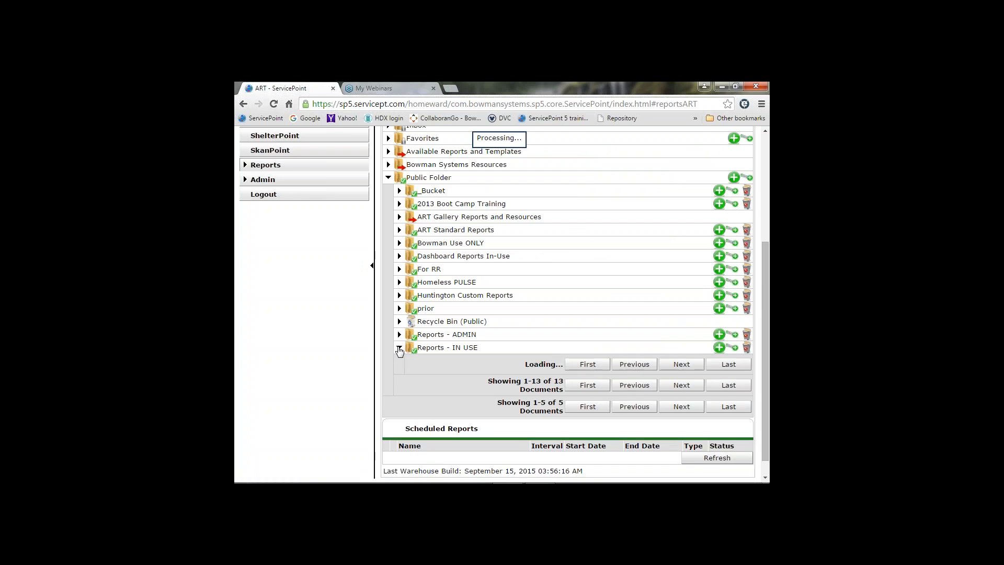
{"action": "scroll", "coordinate": [399, 350], "scroll_direction": "down", "scroll_amount": 3}
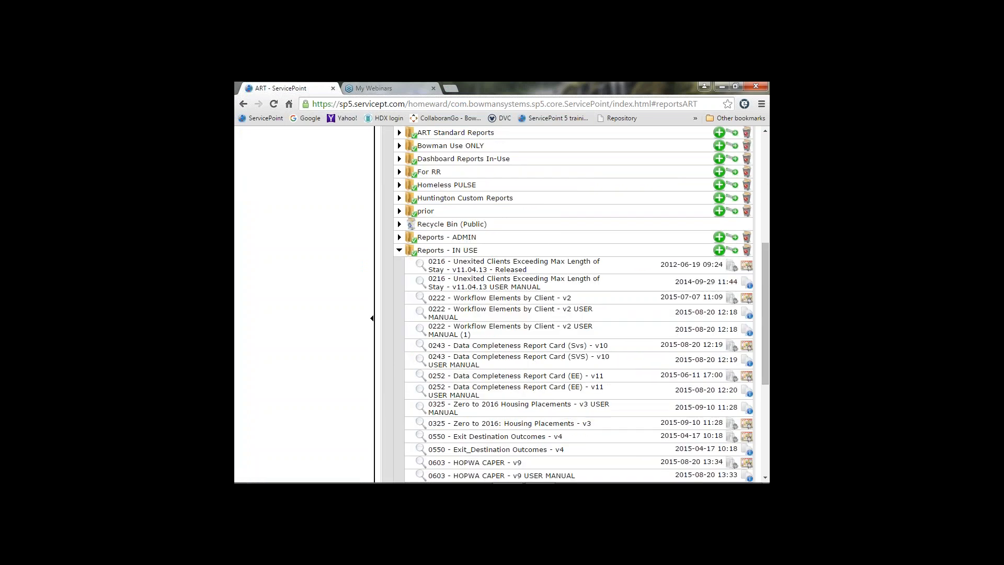
{"action": "scroll", "coordinate": [561, 372], "scroll_direction": "down", "scroll_amount": 3}
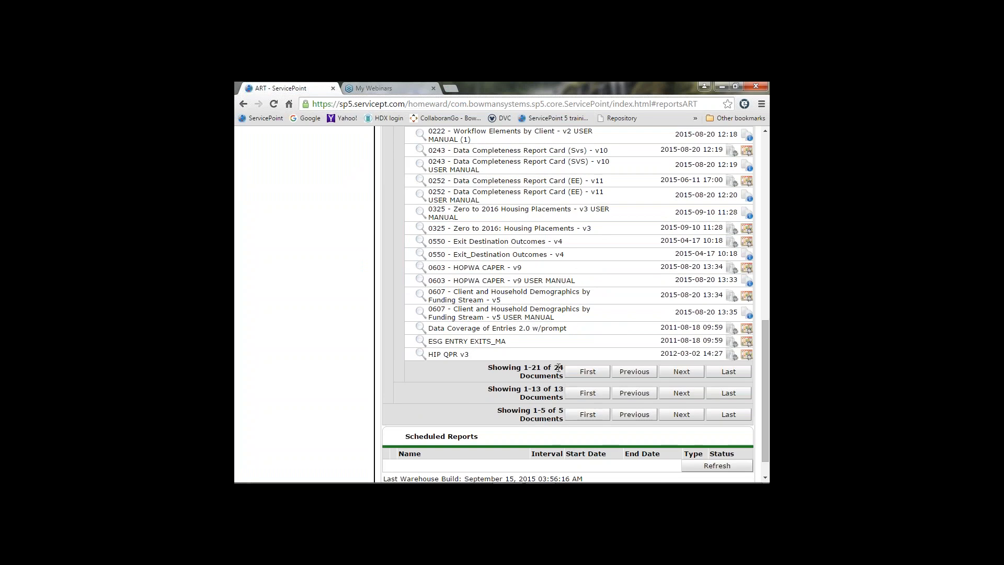
{"action": "scroll", "coordinate": [559, 368], "scroll_direction": "up", "scroll_amount": 3}
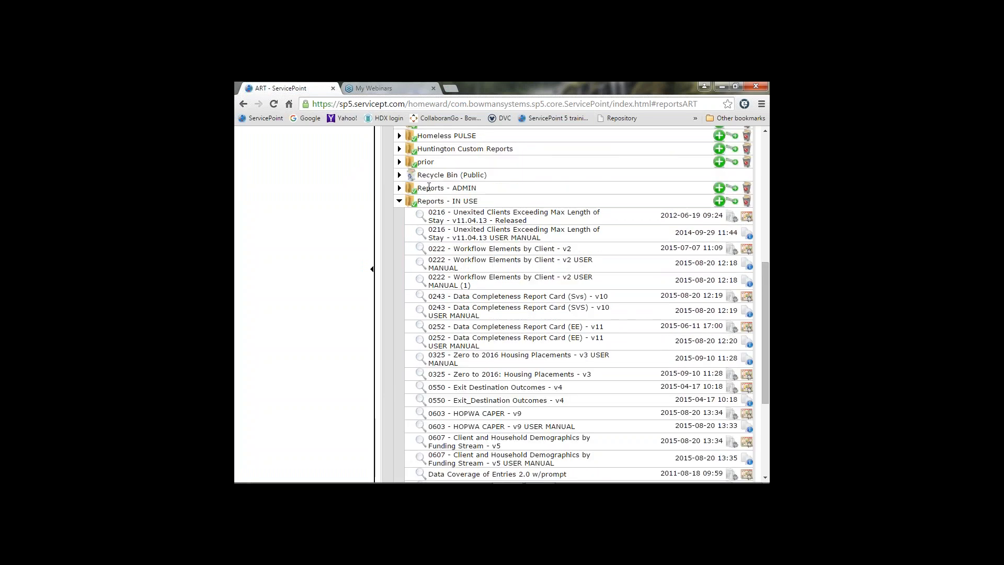
{"action": "scroll", "coordinate": [445, 331], "scroll_direction": "down", "scroll_amount": 3}
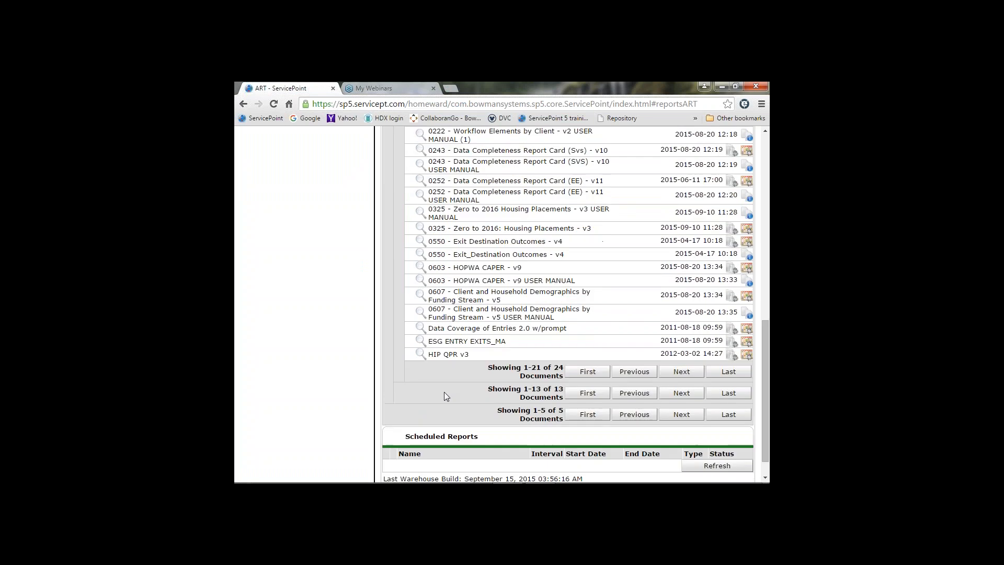
{"action": "left_click", "coordinate": [688, 373]}
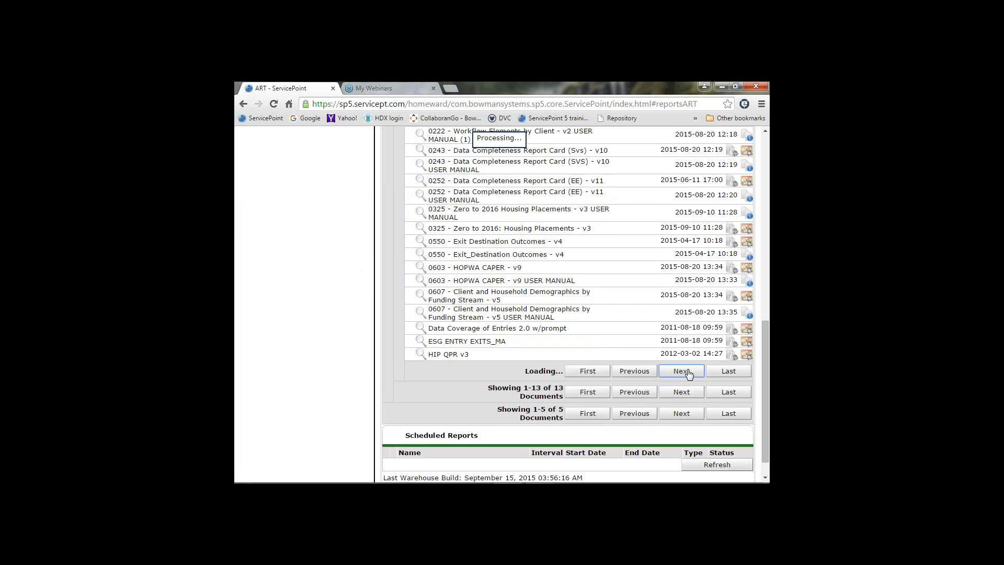
{"action": "scroll", "coordinate": [689, 373], "scroll_direction": "up", "scroll_amount": 3}
{"action": "scroll", "coordinate": [568, 303], "scroll_direction": "down", "scroll_amount": 3}
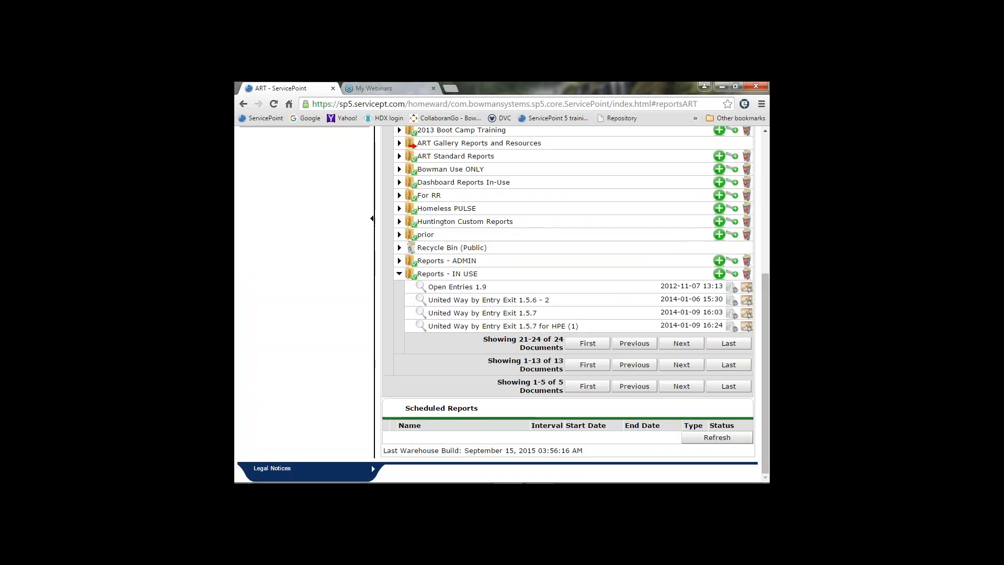
{"action": "left_click", "coordinate": [634, 344]}
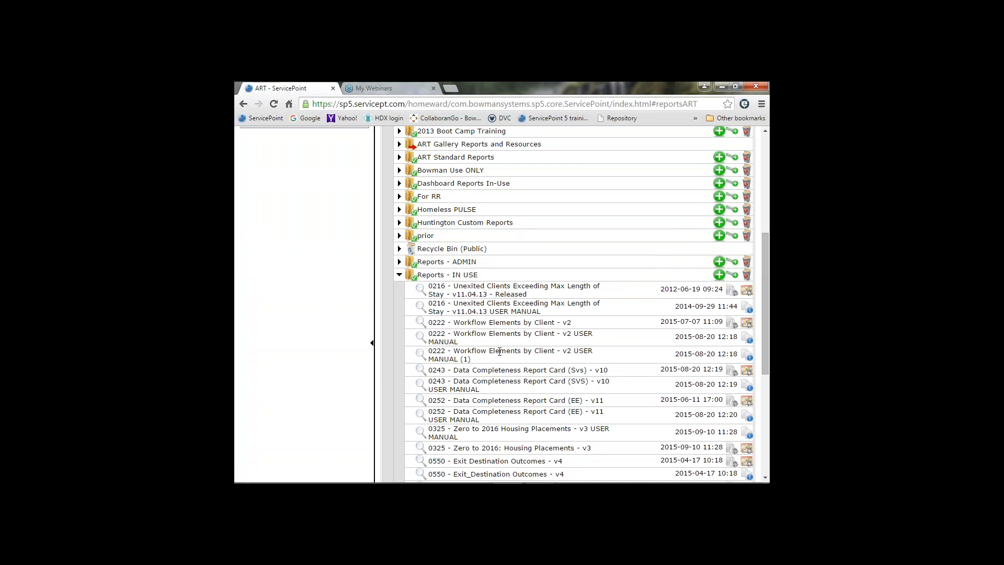
{"action": "scroll", "coordinate": [499, 352], "scroll_direction": "down", "scroll_amount": 4}
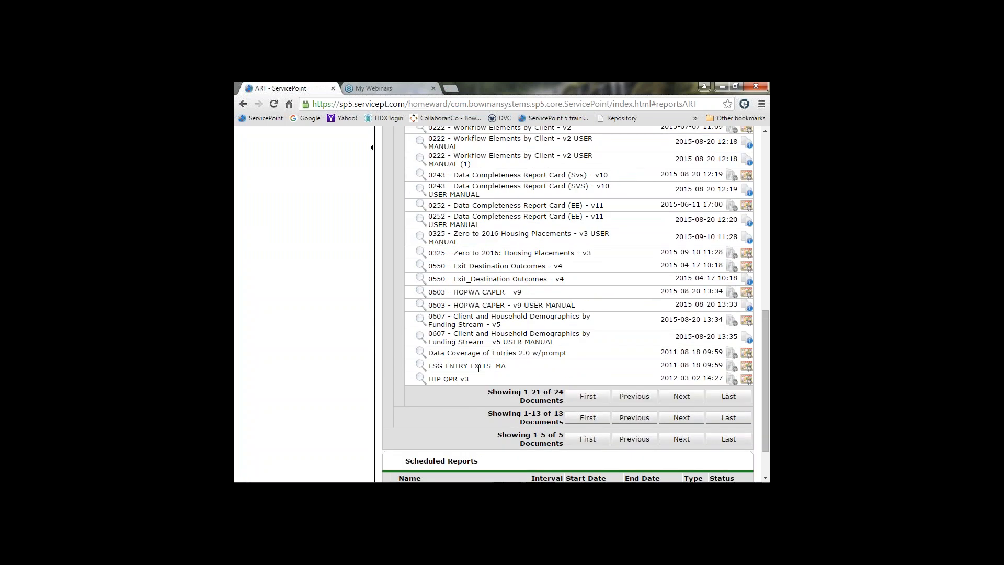
Open the 0252 - Data Completeness Report Card (EE) - v11 report from the Reports - IN USE folder in the report viewer.
{"action": "scroll", "coordinate": [479, 368], "scroll_direction": "up", "scroll_amount": 1}
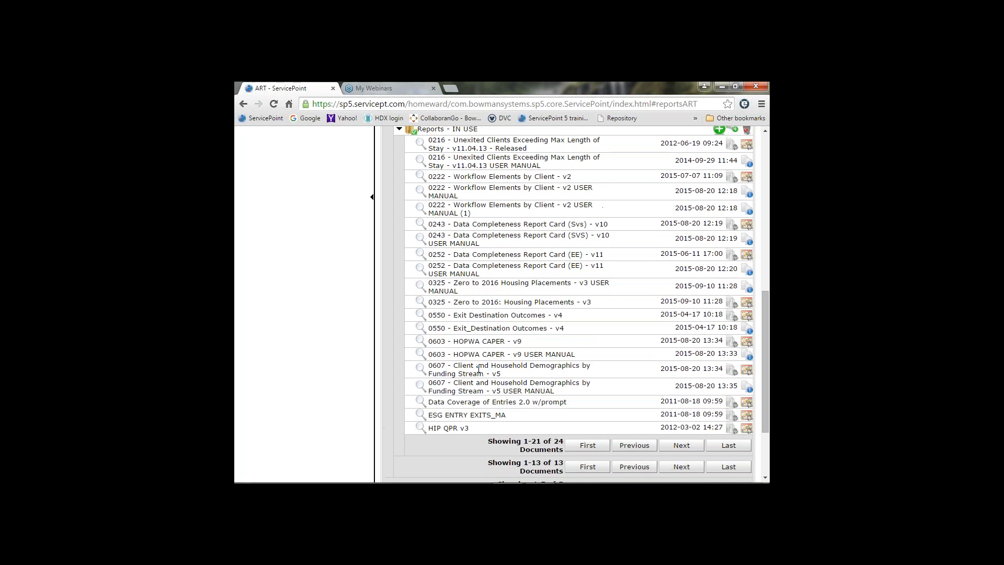
{"action": "scroll", "coordinate": [479, 368], "scroll_direction": "up", "scroll_amount": 1}
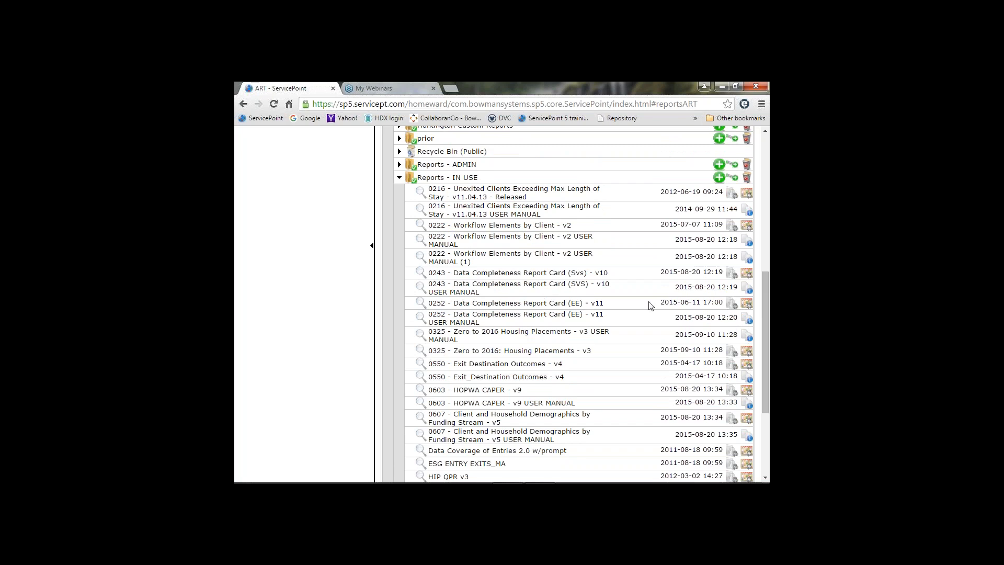
{"action": "left_click", "coordinate": [731, 305]}
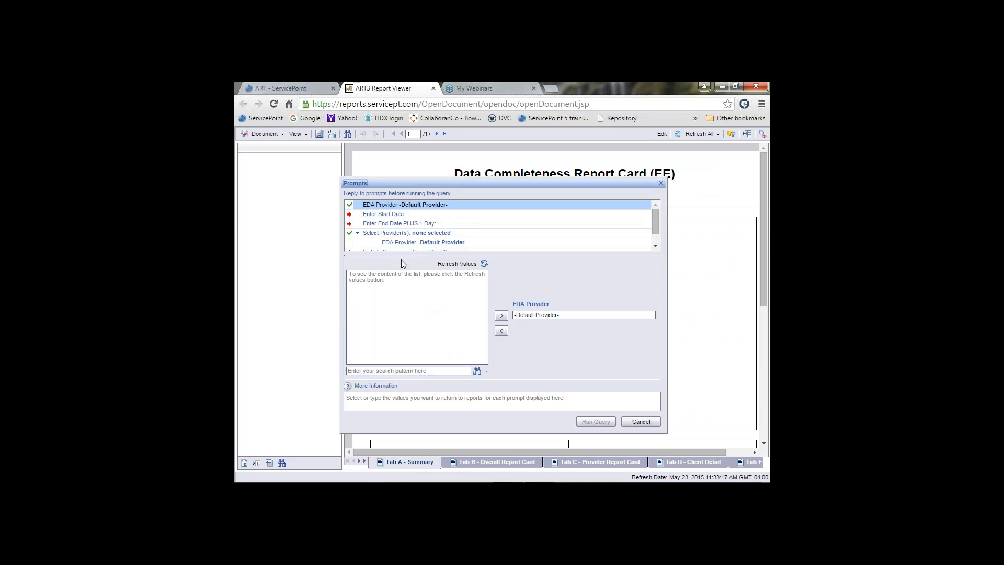
Set the report's start date prompt to 1/1/2015.
{"action": "left_click", "coordinate": [391, 218]}
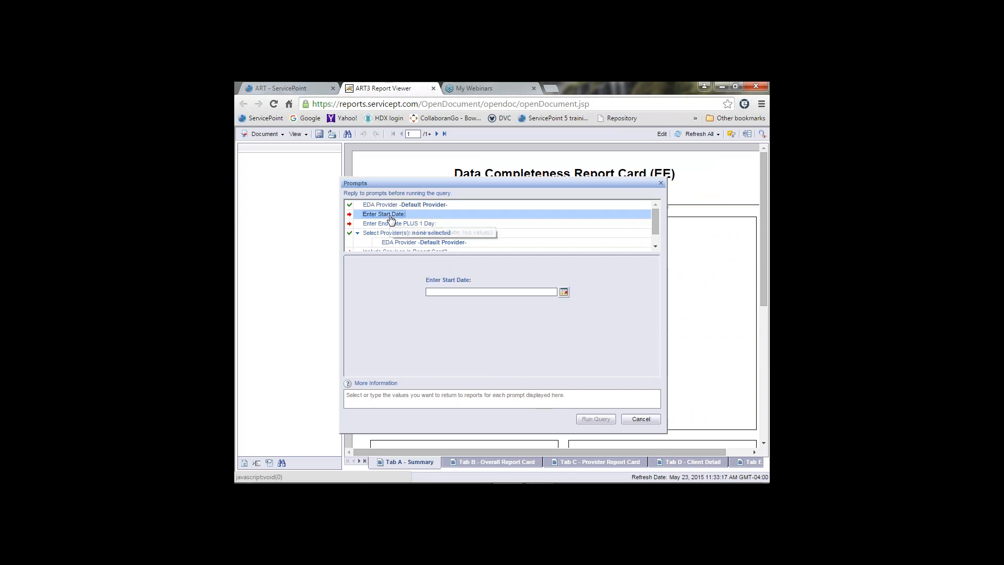
{"action": "left_click", "coordinate": [563, 291]}
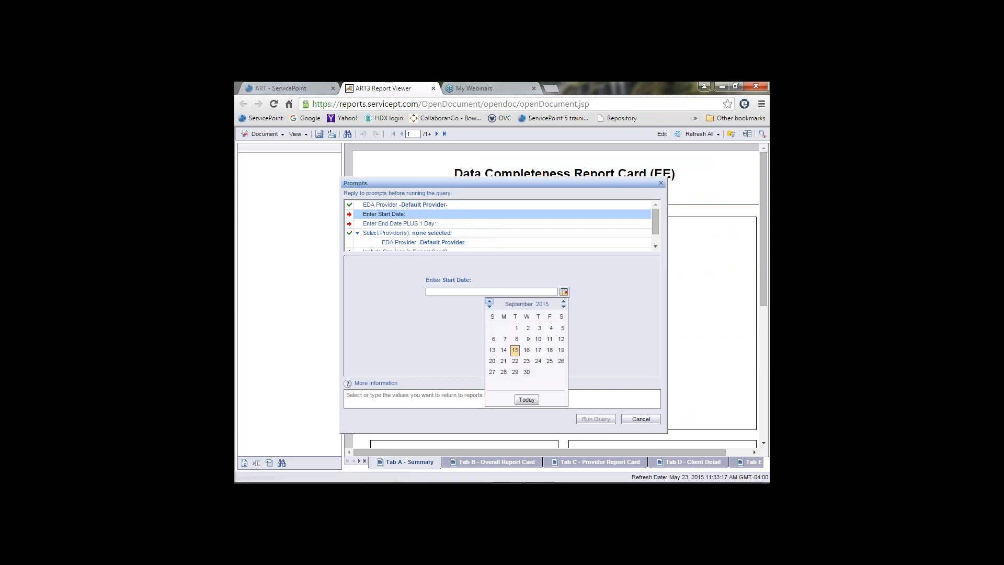
{"action": "left_click", "coordinate": [490, 307]}
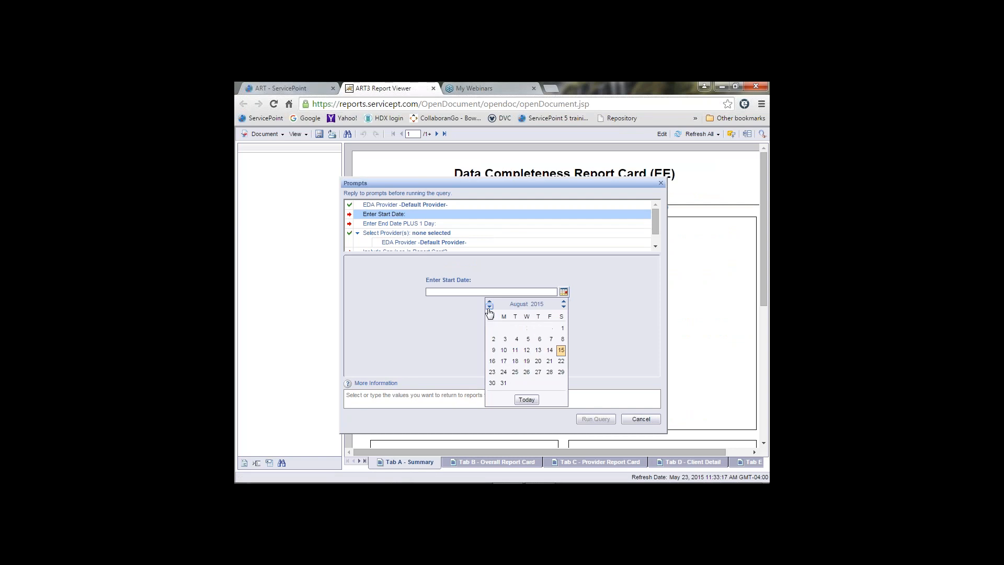
{"action": "left_click", "coordinate": [490, 307]}
{"action": "left_click", "coordinate": [490, 306]}
{"action": "left_click", "coordinate": [490, 307]}
{"action": "left_click", "coordinate": [490, 307]}
{"action": "left_click", "coordinate": [489, 306]}
{"action": "left_click", "coordinate": [489, 306]}
{"action": "left_click", "coordinate": [489, 307]}
{"action": "left_click", "coordinate": [540, 328]}
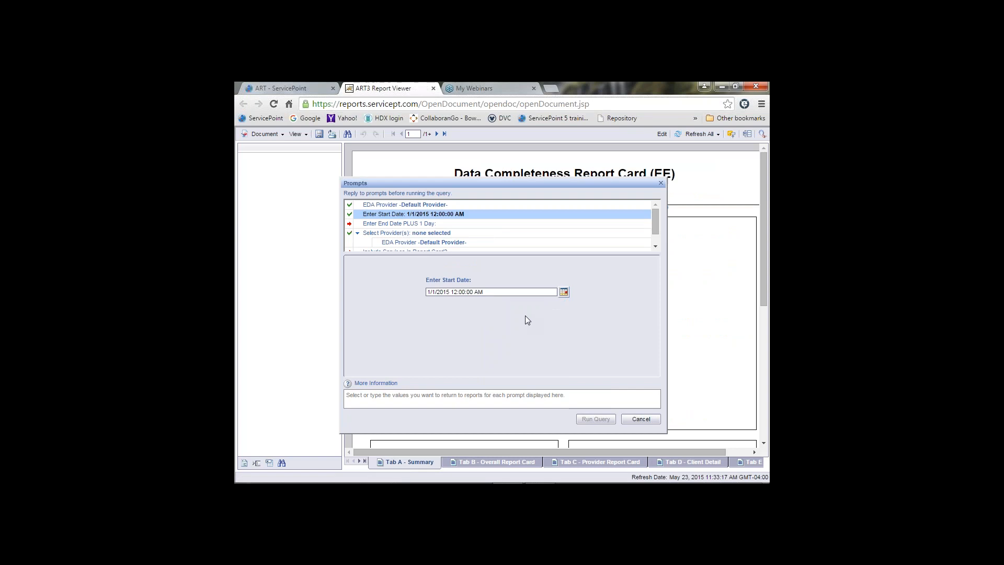
Set the End Date PLUS 1 Day prompt to 9/1/2015.
{"action": "left_click", "coordinate": [433, 225]}
{"action": "left_click", "coordinate": [564, 292]}
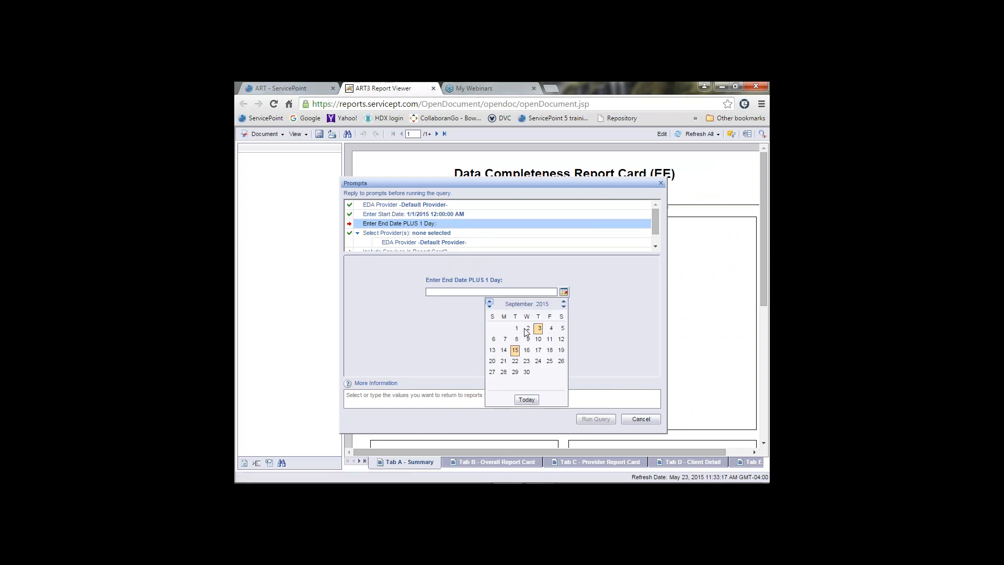
{"action": "left_click", "coordinate": [517, 329]}
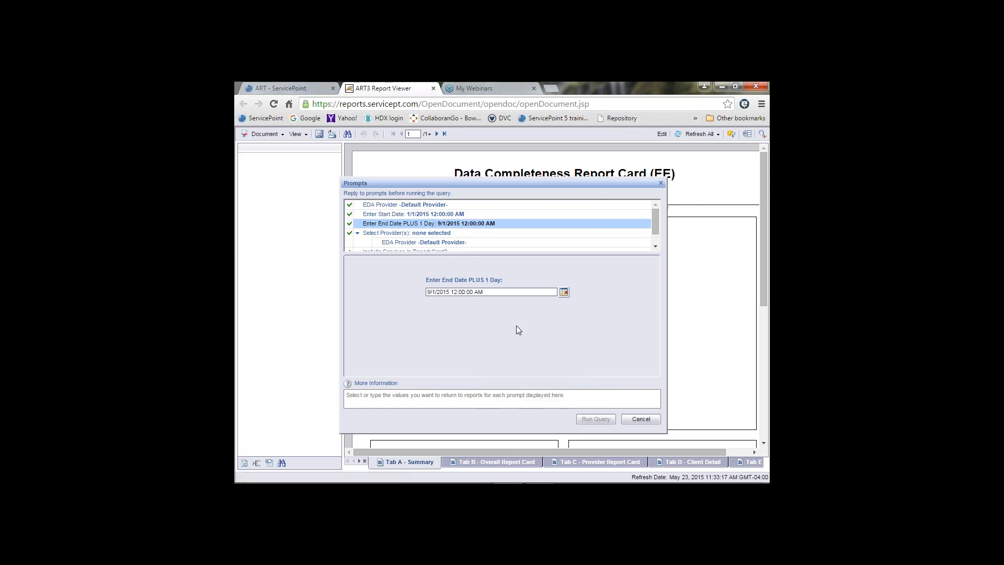
Search the provider list for "homeward" and add Homeward(2) to the selected providers.
{"action": "left_click", "coordinate": [437, 232]}
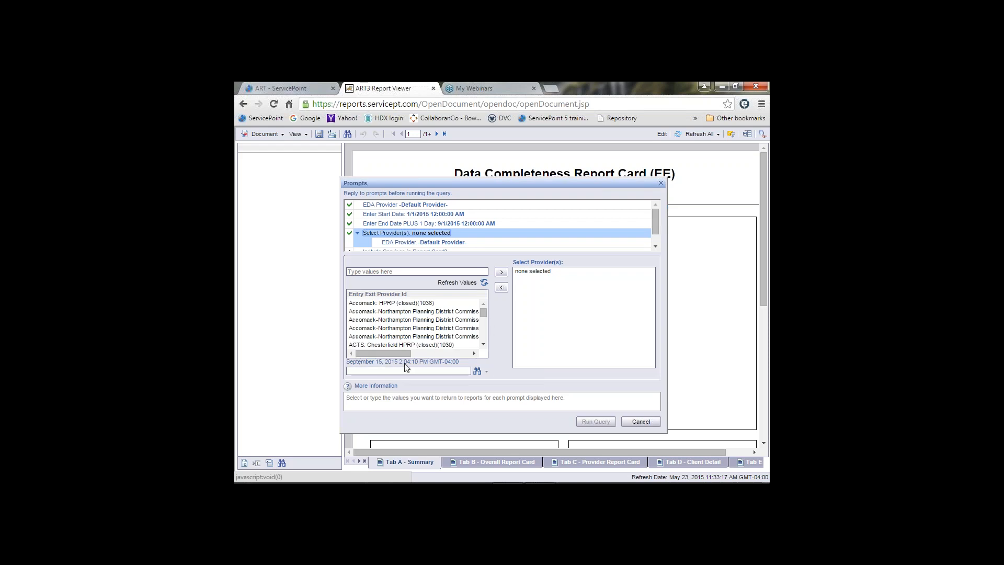
{"action": "left_click", "coordinate": [386, 372]}
{"action": "type", "text": "homeward"}
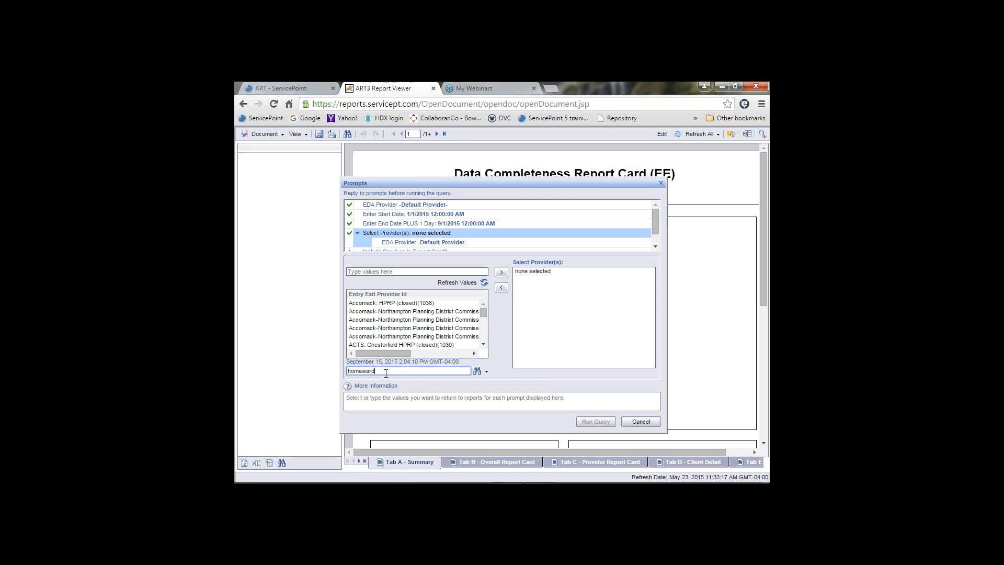
{"action": "key", "text": "Return"}
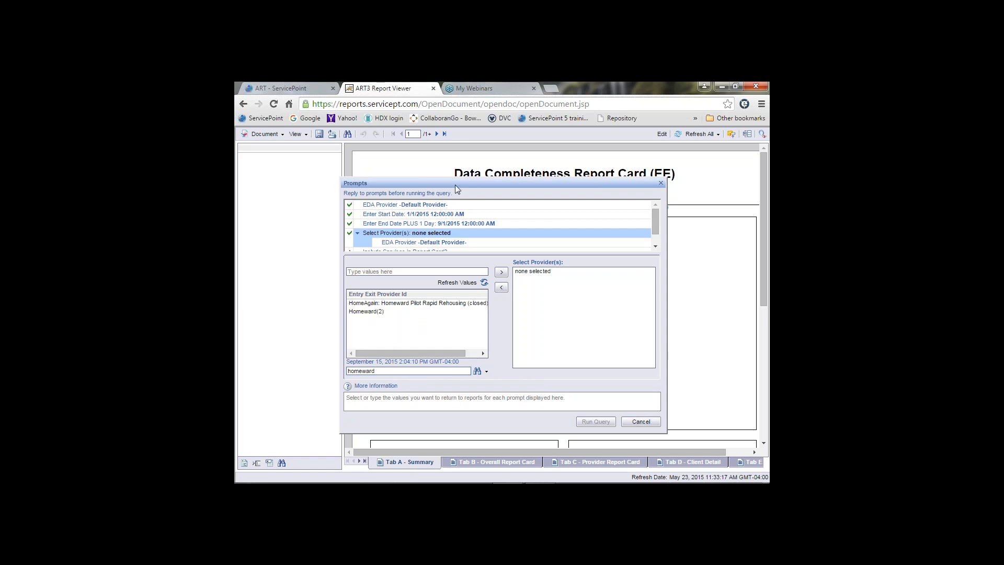
{"action": "double_click", "coordinate": [367, 312]}
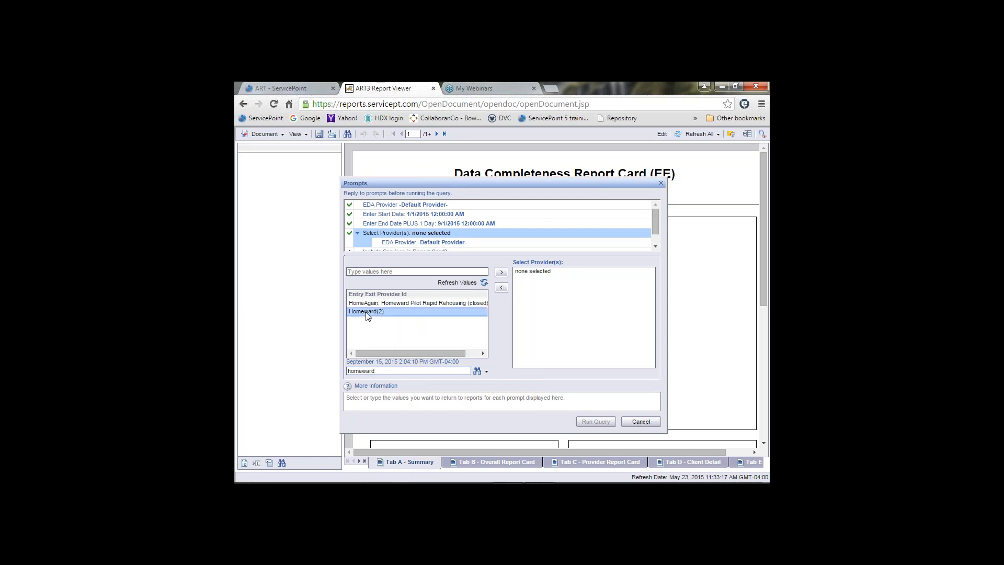
Answer Yes to including services in the report card, run the query and dismiss the data retrieval notice.
{"action": "left_click", "coordinate": [655, 245]}
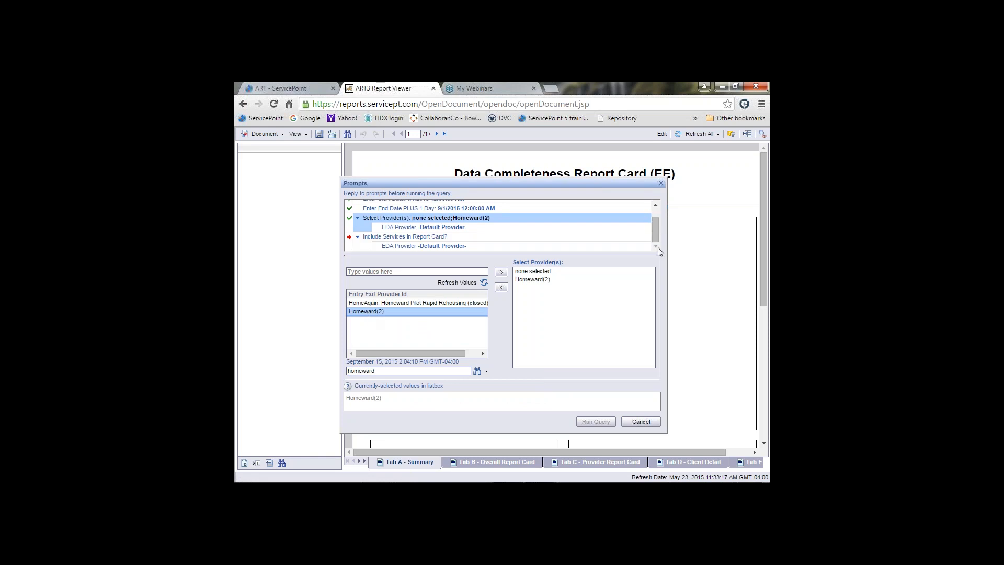
{"action": "left_click", "coordinate": [418, 237]}
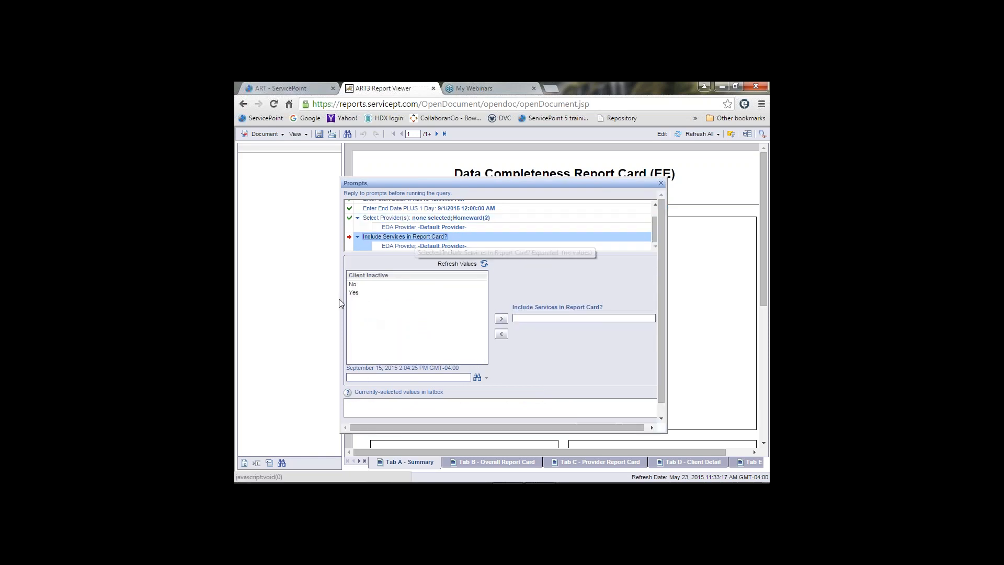
{"action": "double_click", "coordinate": [369, 292]}
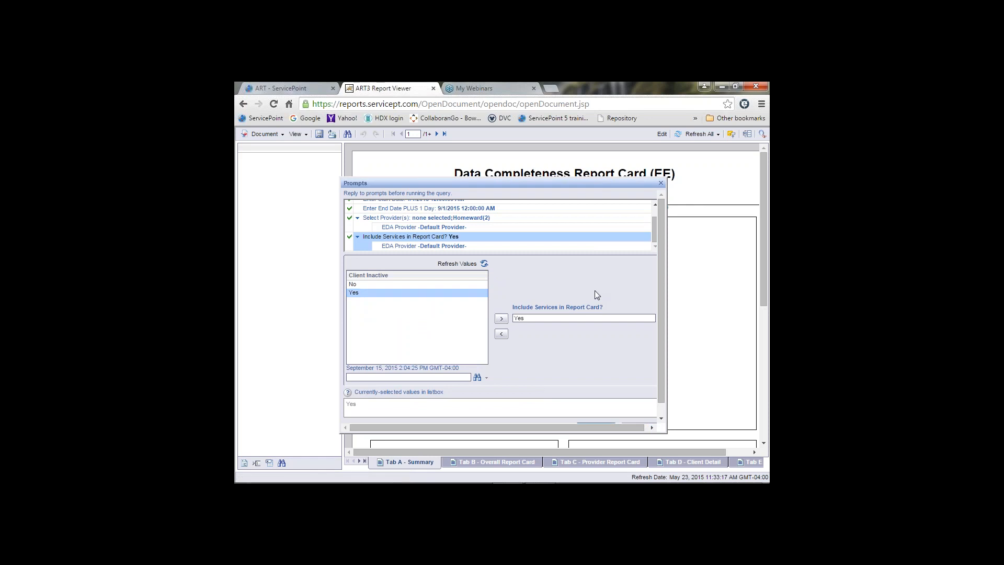
{"action": "scroll", "coordinate": [595, 290], "scroll_direction": "down", "scroll_amount": 1}
{"action": "left_click", "coordinate": [602, 416]}
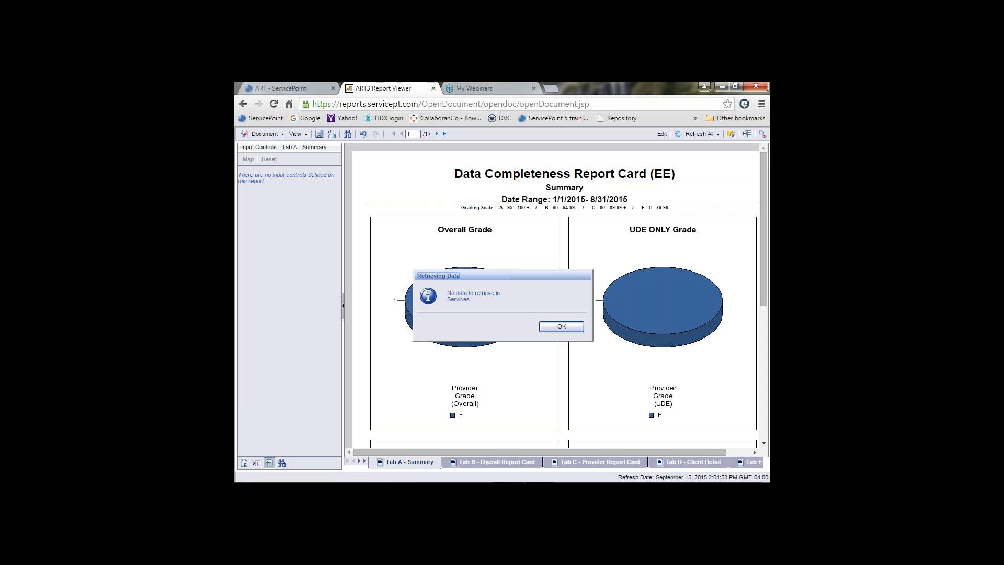
{"action": "left_click", "coordinate": [562, 327]}
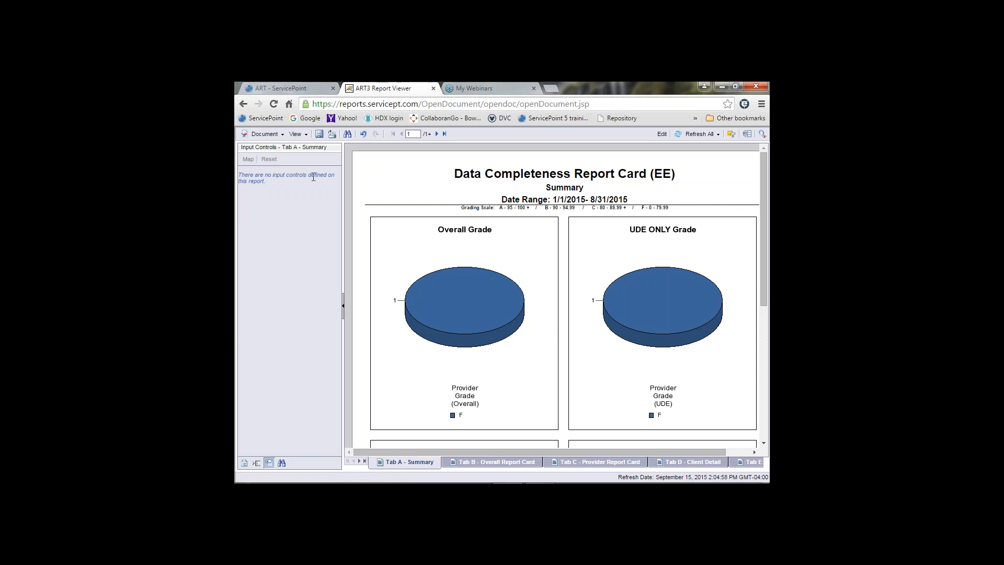
Save the whole Data Completeness Report Card to the computer as an Excel file and open the download.
{"action": "left_click", "coordinate": [282, 134]}
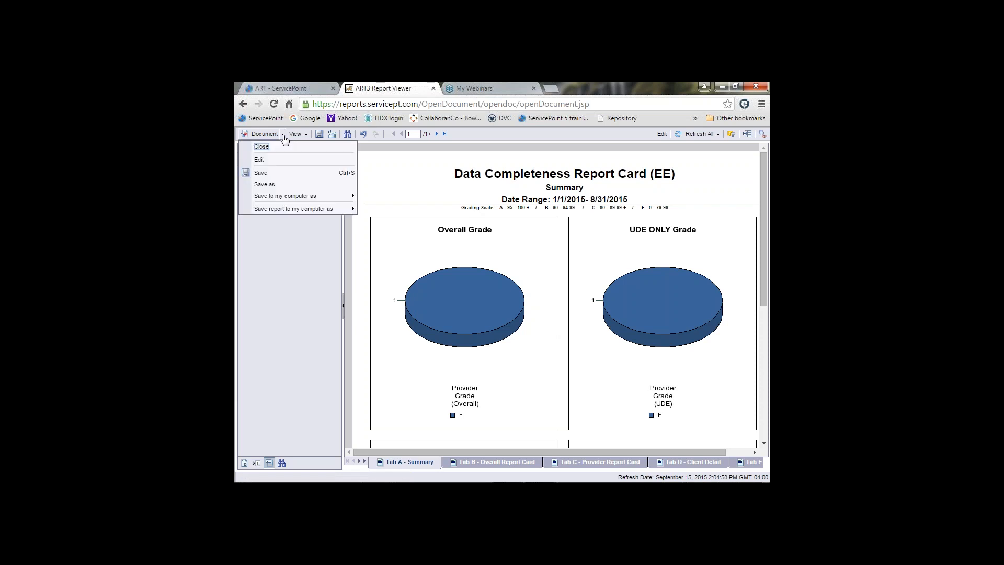
{"action": "mouse_move", "coordinate": [297, 200]}
{"action": "left_click", "coordinate": [381, 196]}
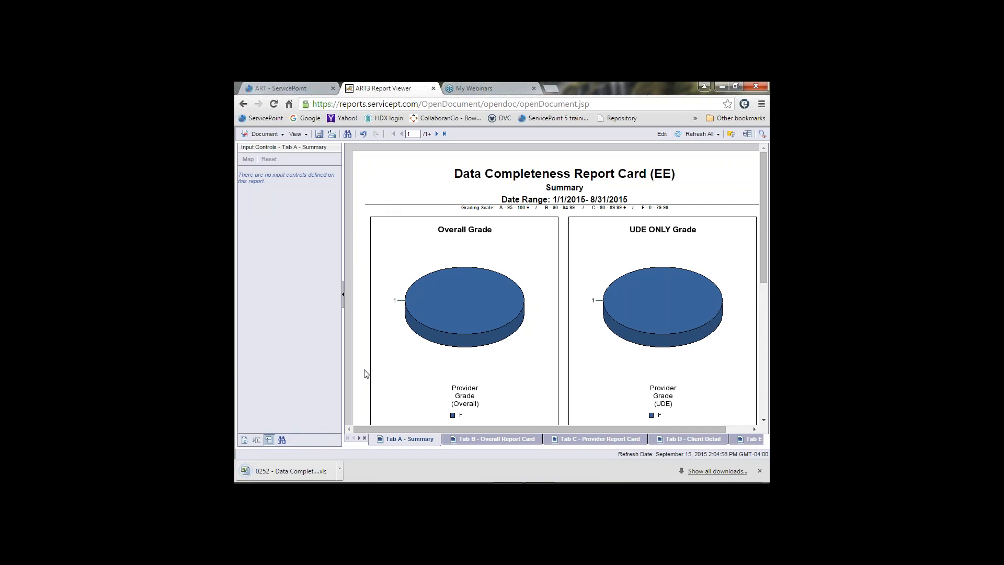
{"action": "left_click", "coordinate": [283, 470]}
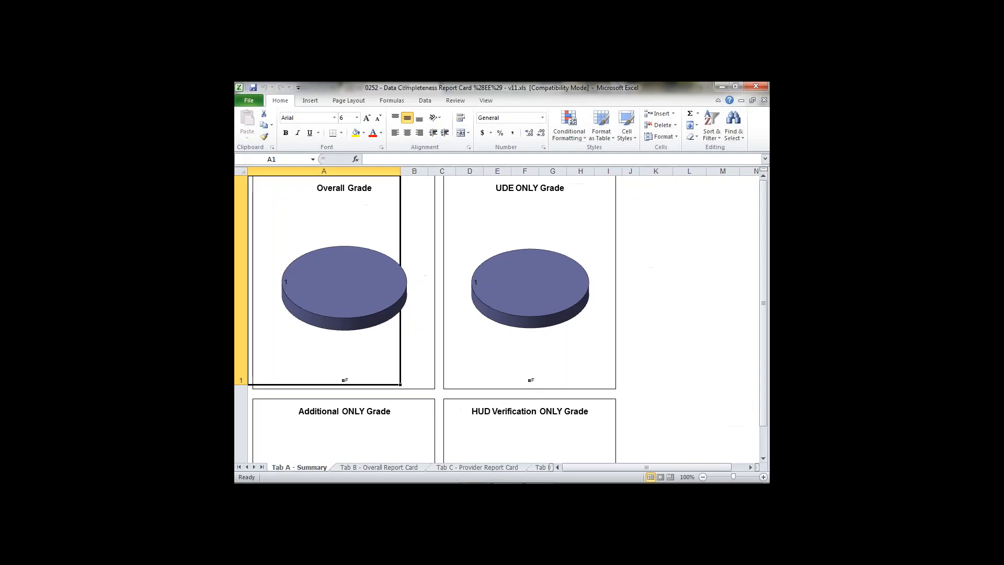
Look through the workbook's sheets from Tab B - Overall Report Card to Tab E - Additional Information.
{"action": "left_click", "coordinate": [346, 470]}
{"action": "left_click", "coordinate": [440, 469]}
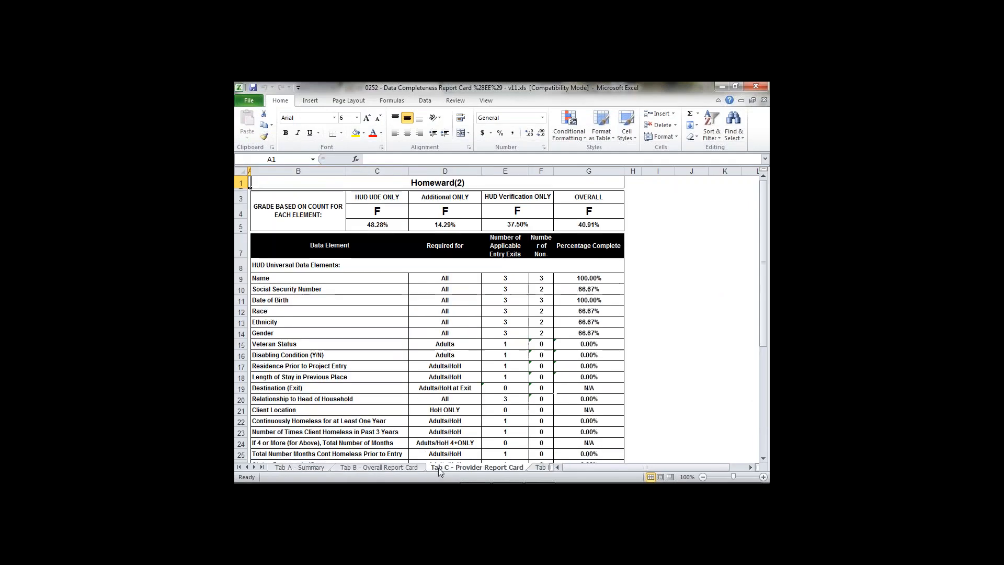
{"action": "left_click", "coordinate": [543, 468]}
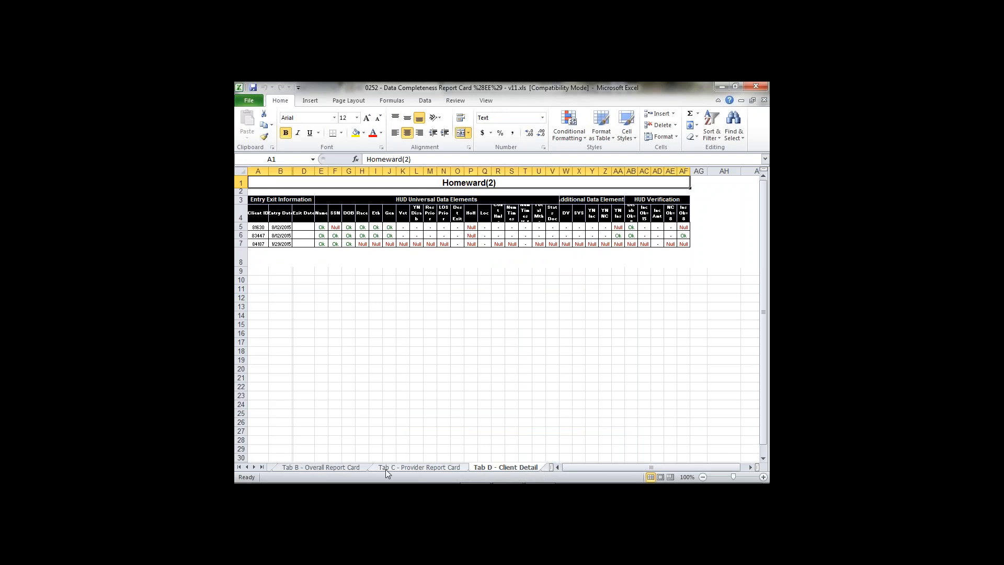
{"action": "left_click", "coordinate": [257, 458]}
{"action": "left_click", "coordinate": [255, 467]}
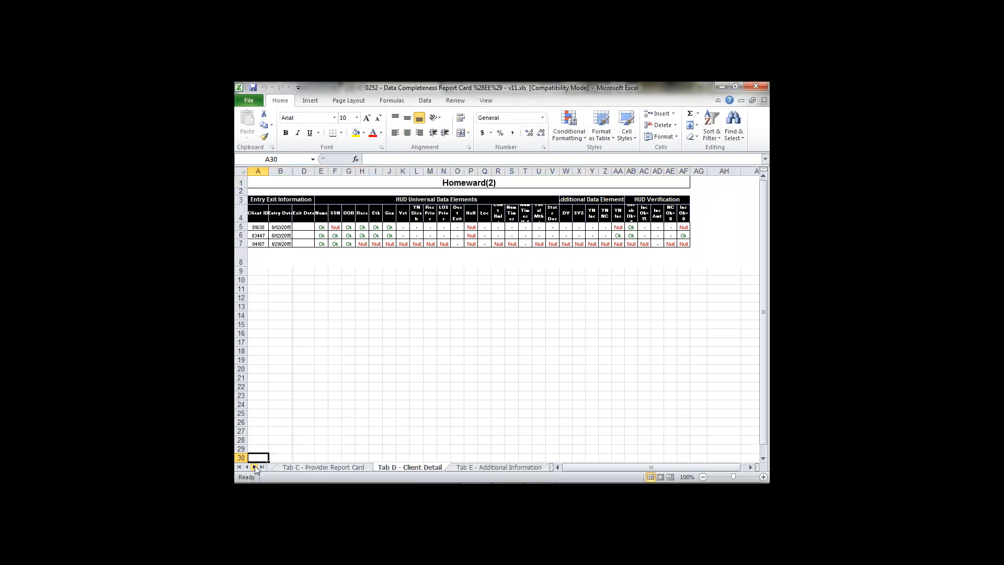
{"action": "left_click", "coordinate": [255, 467]}
{"action": "left_click", "coordinate": [379, 469]}
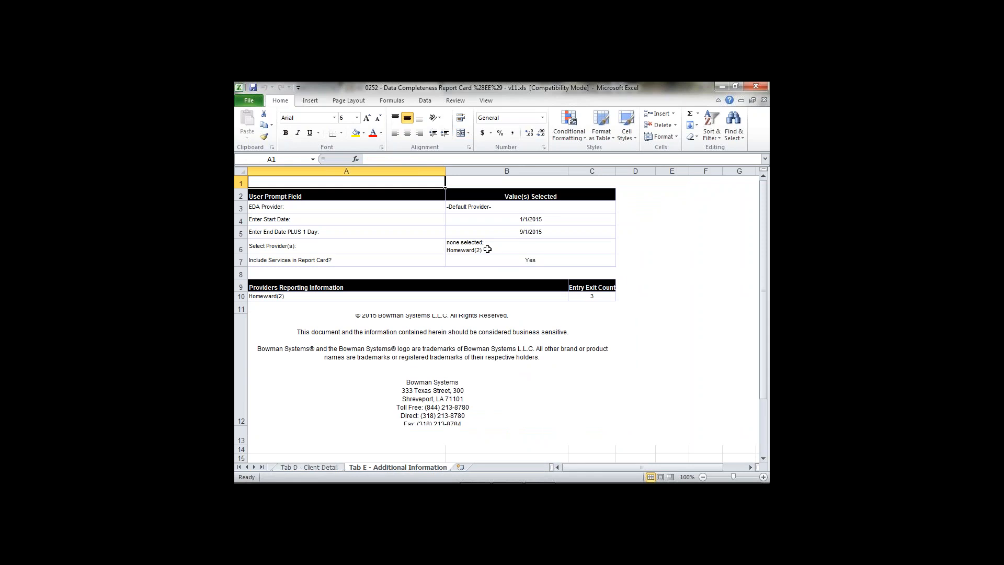
Return to the Tab D - Client Detail sheet and highlight the client IDs in A5:A7, then clear the highlight.
{"action": "left_click", "coordinate": [308, 467]}
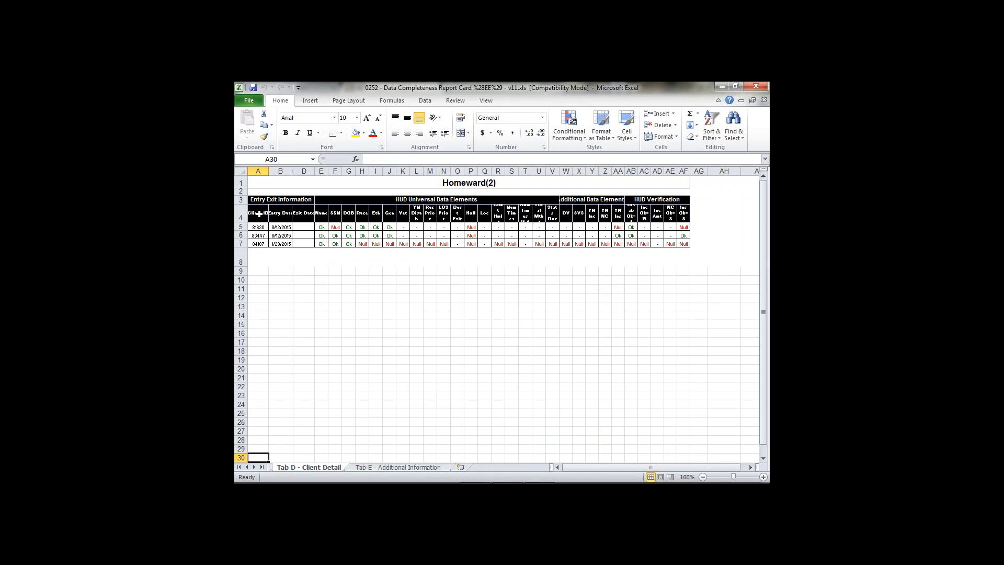
{"action": "left_click_drag", "start_coordinate": [258, 226], "coordinate": [261, 244]}
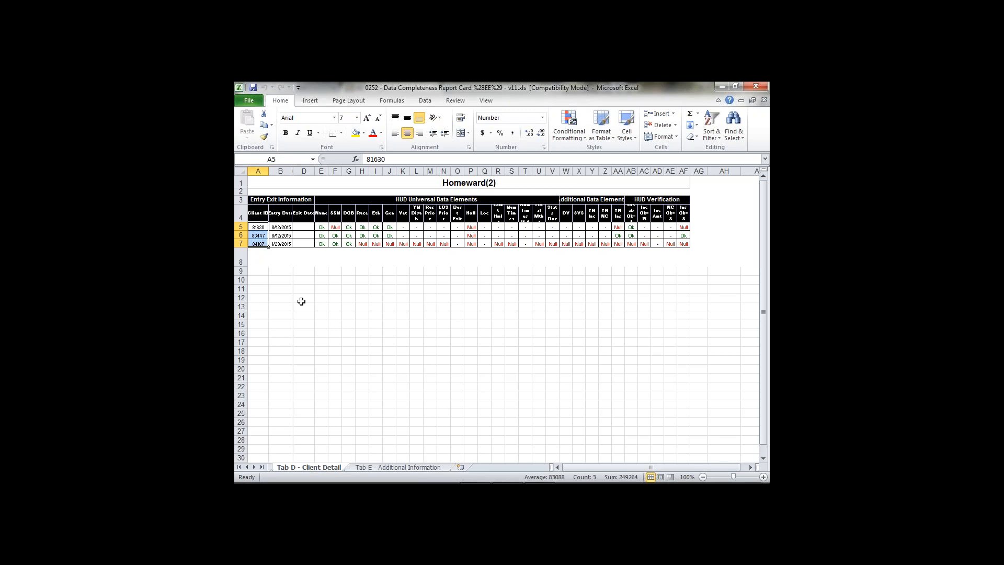
{"action": "left_click", "coordinate": [301, 299]}
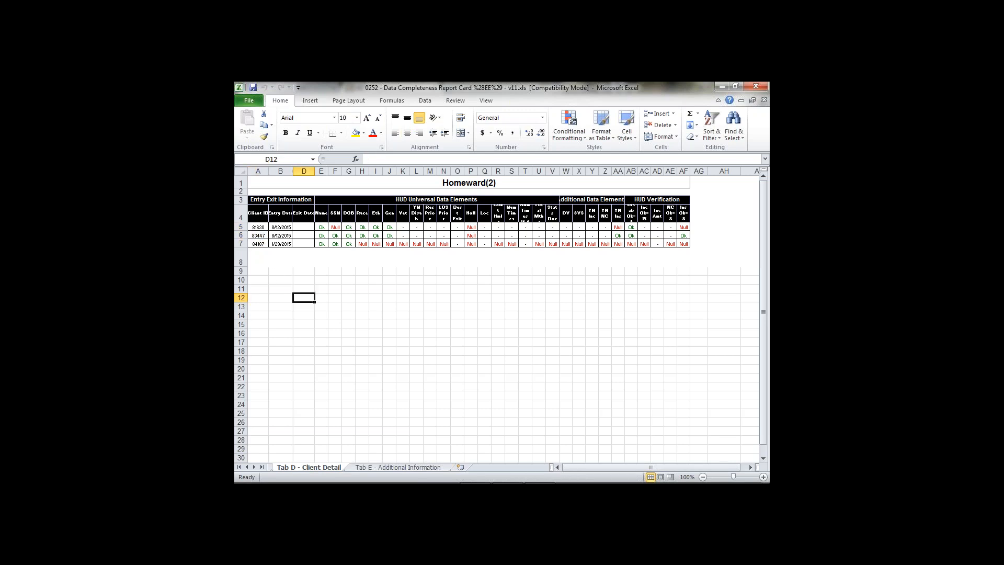
Compare the Tab C - Provider Report Card sheet with Tab D - Client Detail, and close the workbook.
{"action": "left_click", "coordinate": [239, 467]}
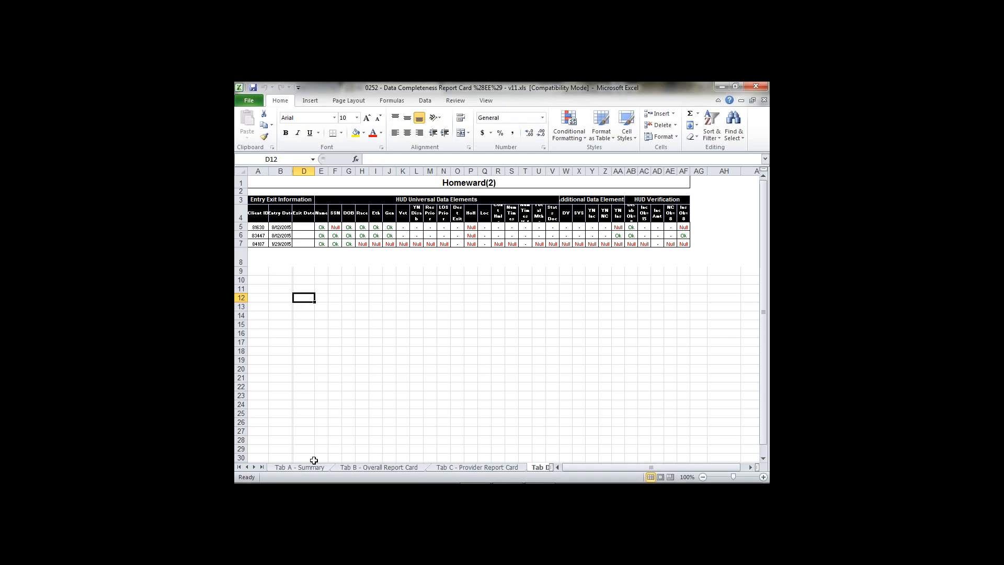
{"action": "left_click", "coordinate": [456, 468]}
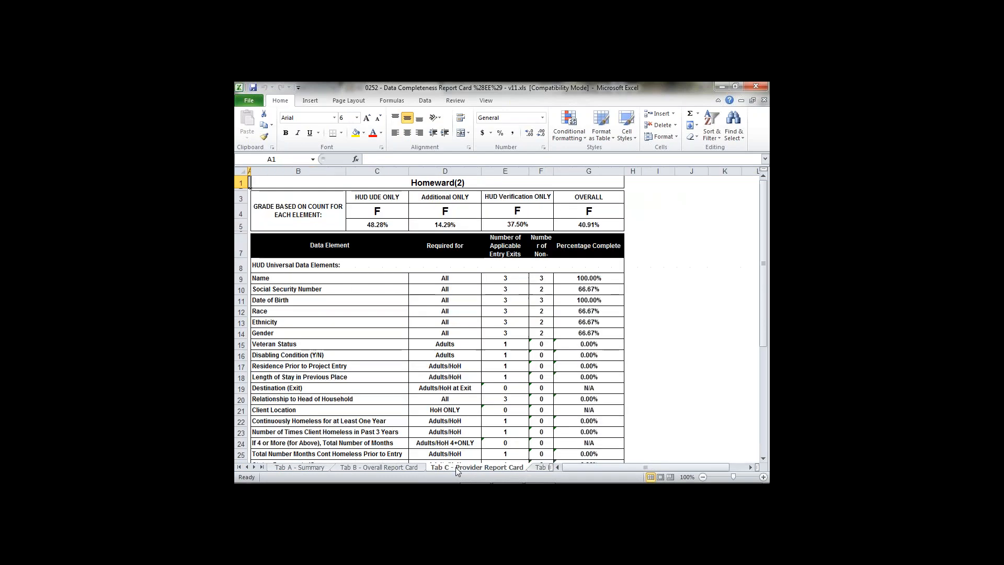
{"action": "left_click", "coordinate": [534, 468]}
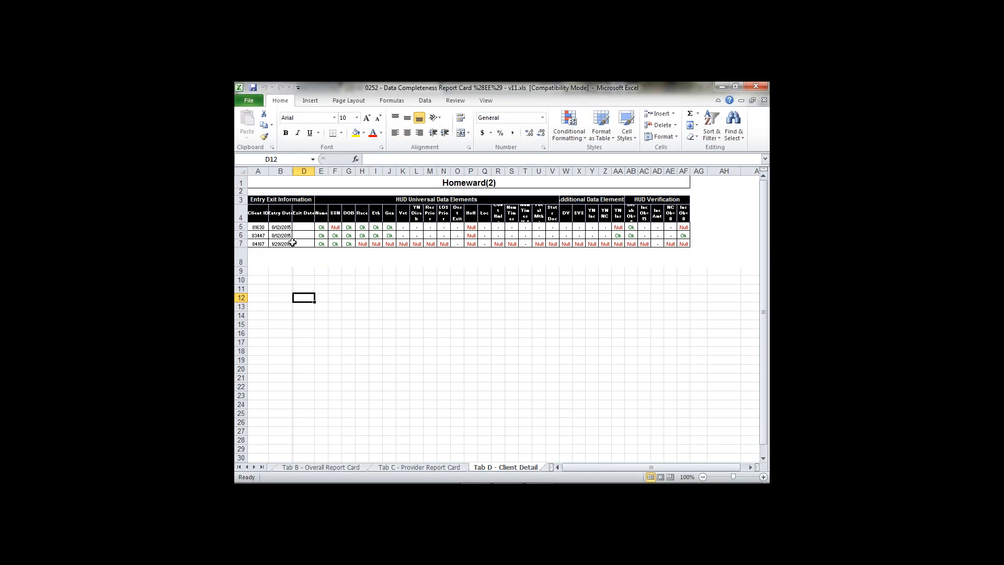
{"action": "left_click", "coordinate": [761, 86]}
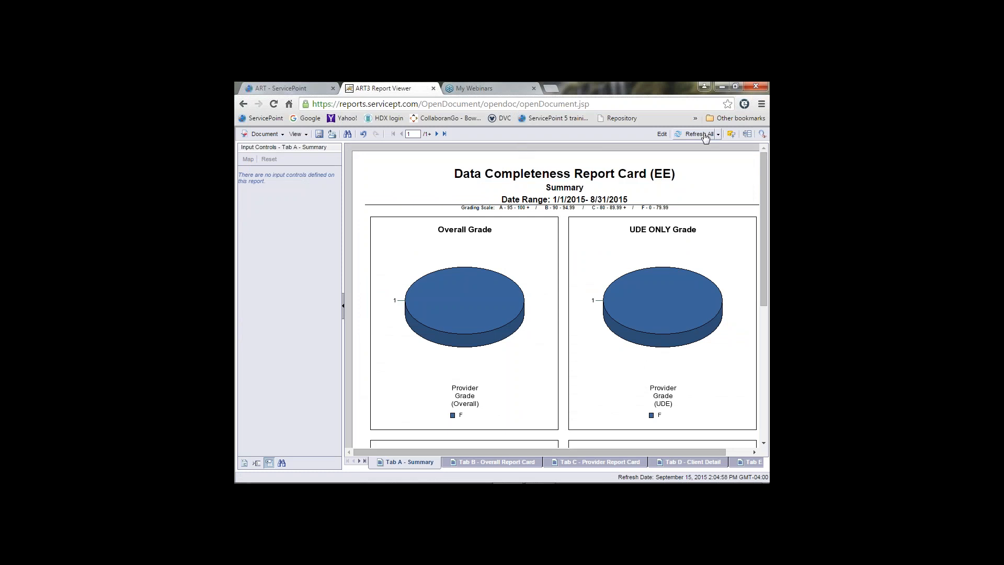
Refresh the report's prompts and add Accomack-Northampton Planning District Commission: Prevention DHCD(1236) to the selected providers.
{"action": "left_click", "coordinate": [695, 134]}
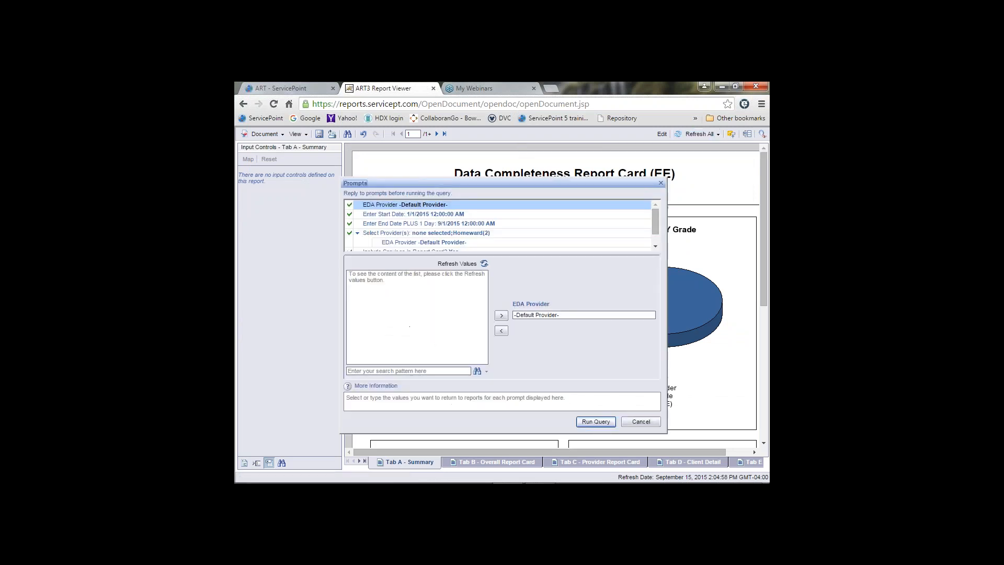
{"action": "left_click", "coordinate": [457, 235]}
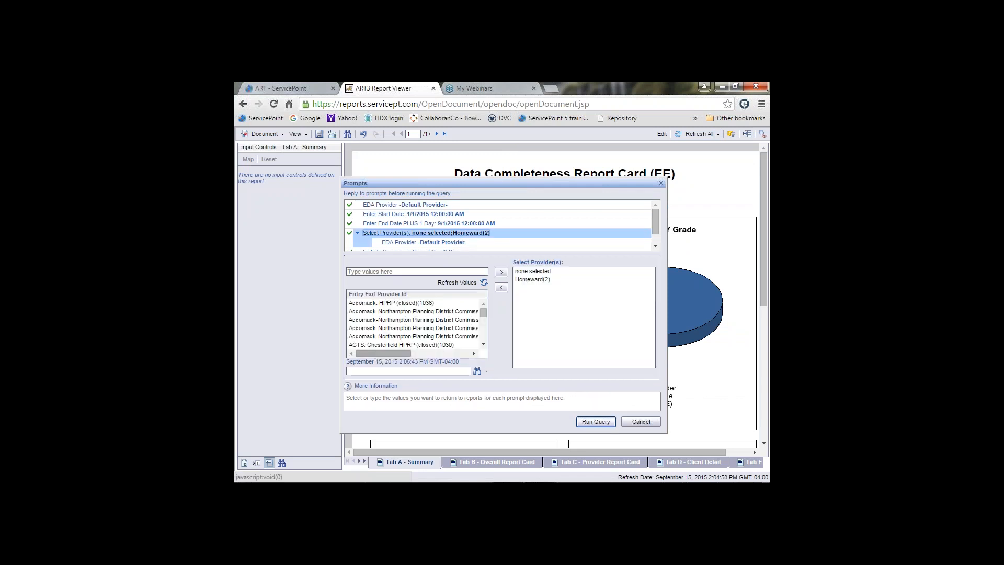
{"action": "double_click", "coordinate": [370, 328]}
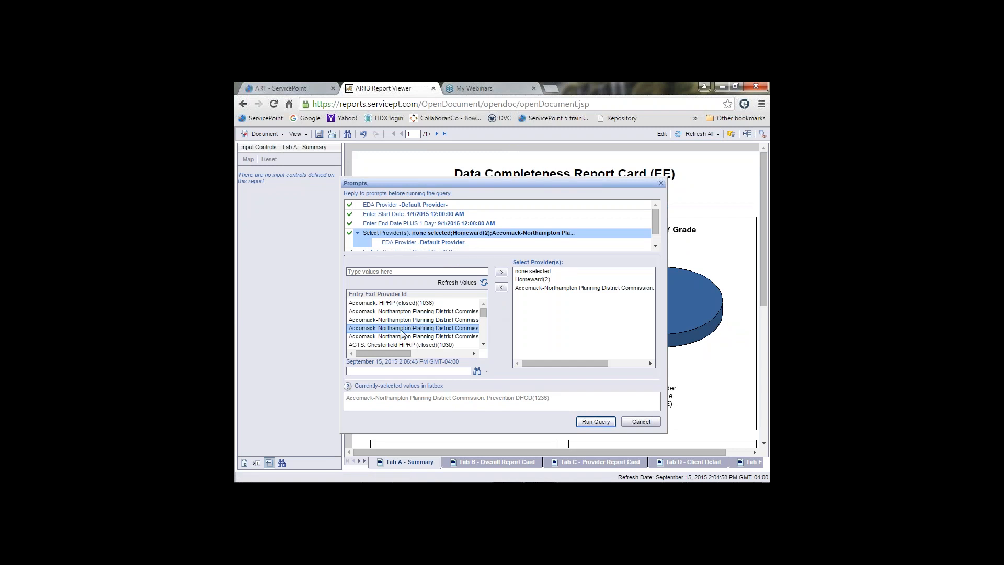
Remove Homeward(2) from the selected providers and run the report query.
{"action": "double_click", "coordinate": [529, 280]}
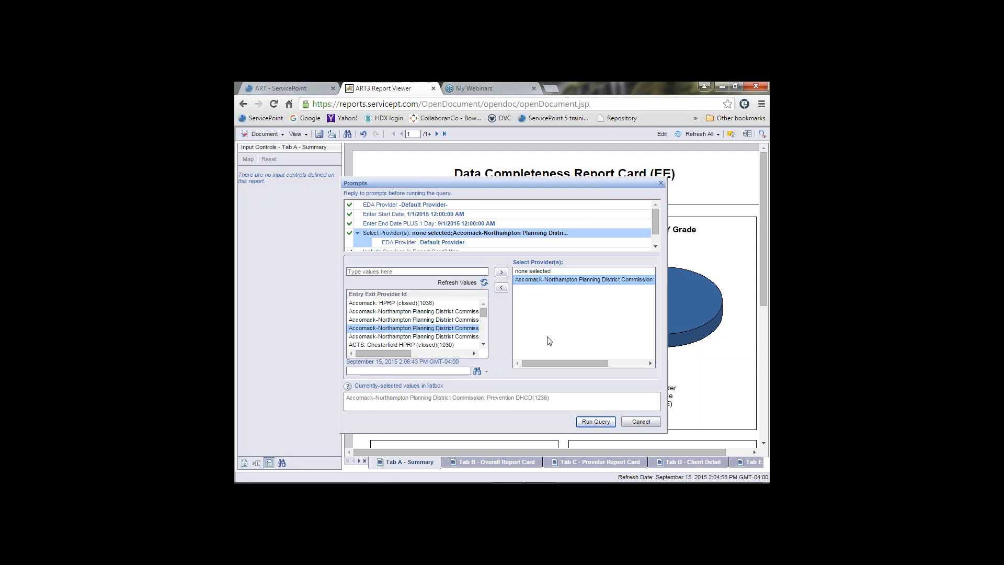
{"action": "left_click", "coordinate": [591, 423]}
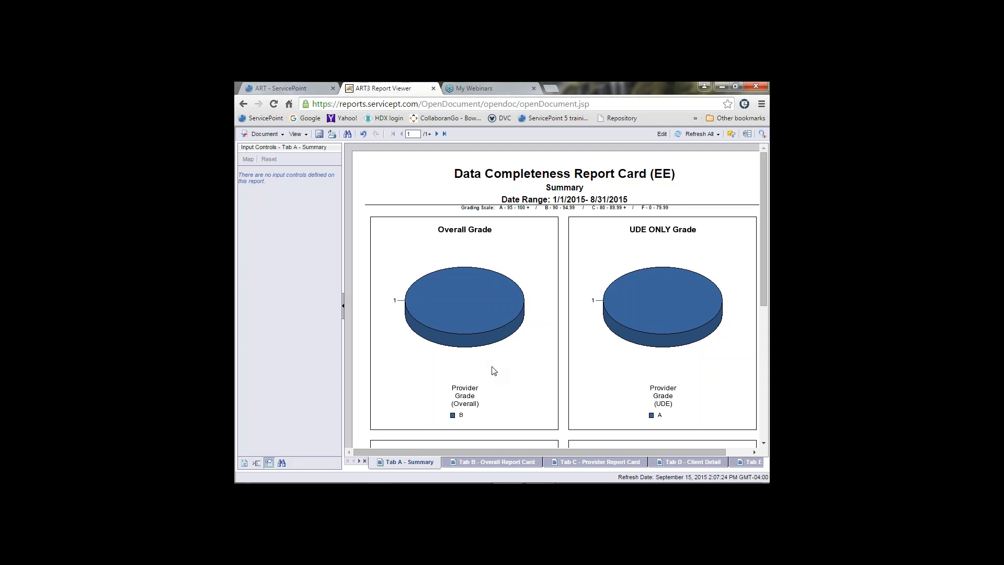
Export the refreshed Data Completeness Report Card to the computer in Excel format and open the downloaded workbook.
{"action": "left_click", "coordinate": [283, 135]}
{"action": "mouse_move", "coordinate": [286, 196]}
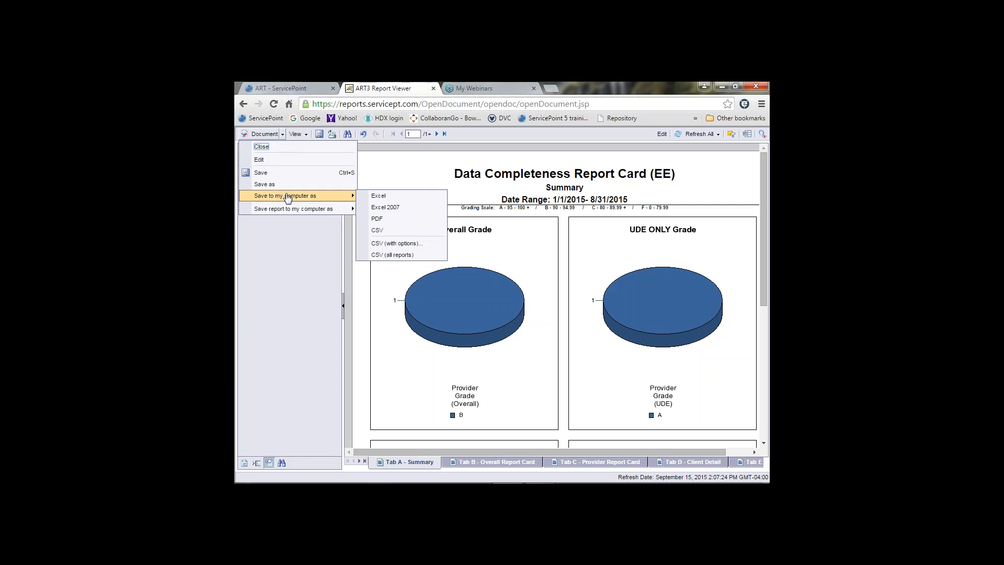
{"action": "left_click", "coordinate": [377, 196]}
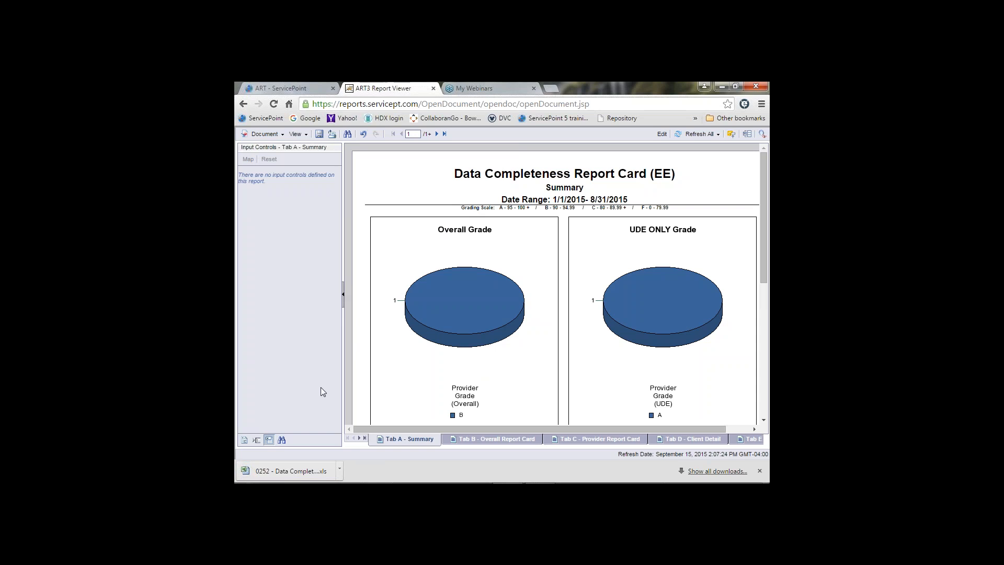
{"action": "left_click", "coordinate": [281, 472]}
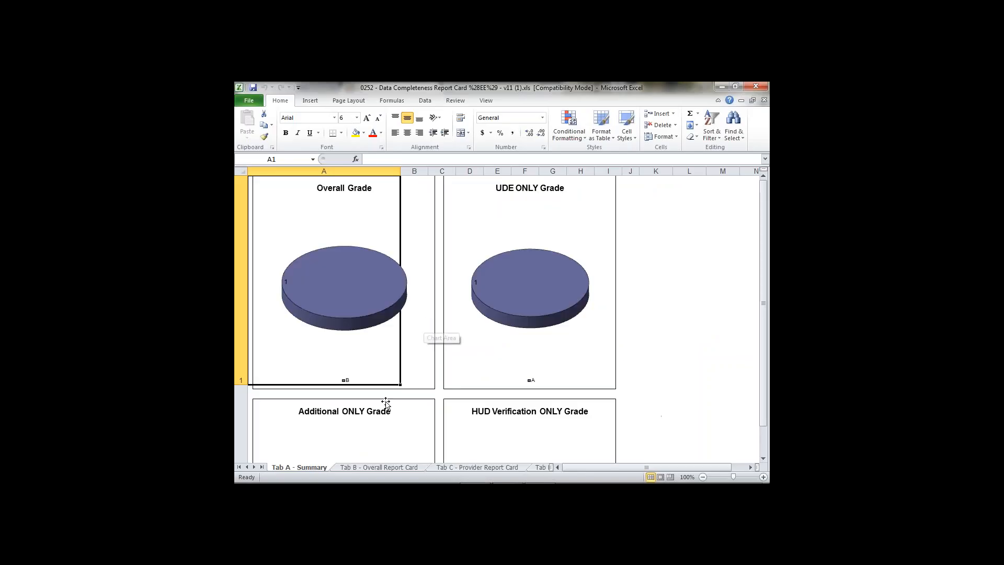
Compare the Tab D - Client Detail sheet with Tab E - Additional Information, and close the workbook.
{"action": "left_click", "coordinate": [477, 467]}
{"action": "left_click", "coordinate": [539, 468]}
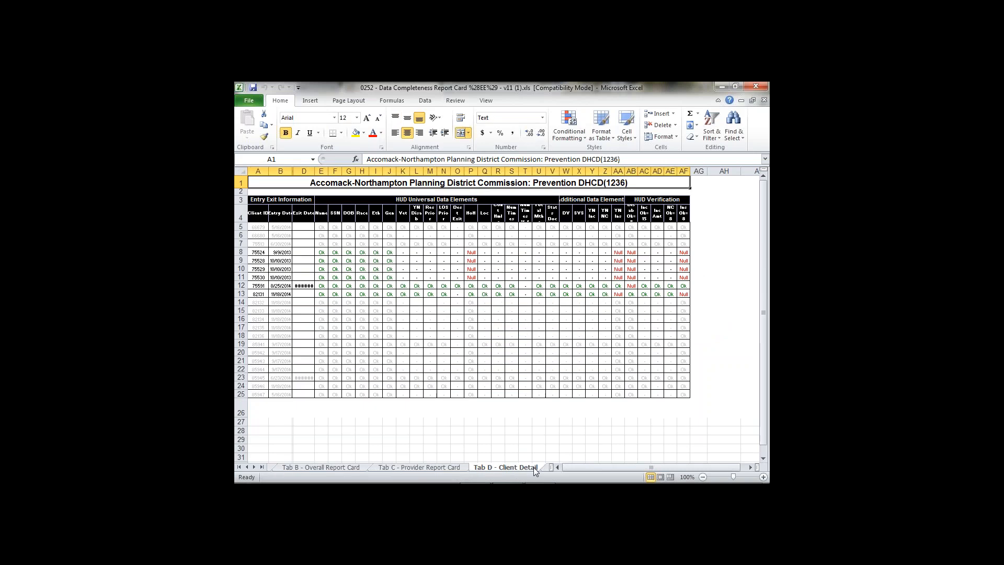
{"action": "left_click", "coordinate": [545, 468]}
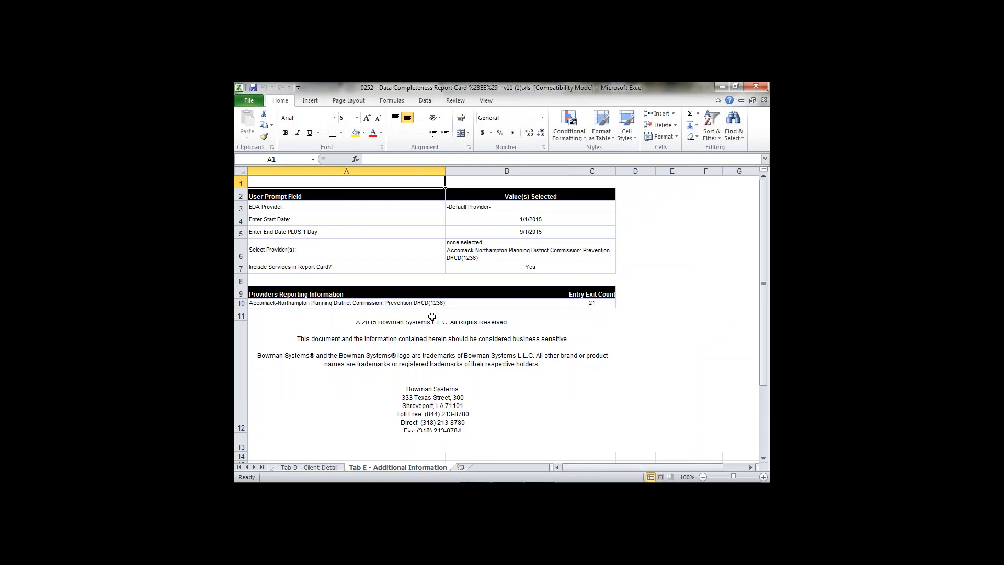
{"action": "left_click", "coordinate": [315, 468]}
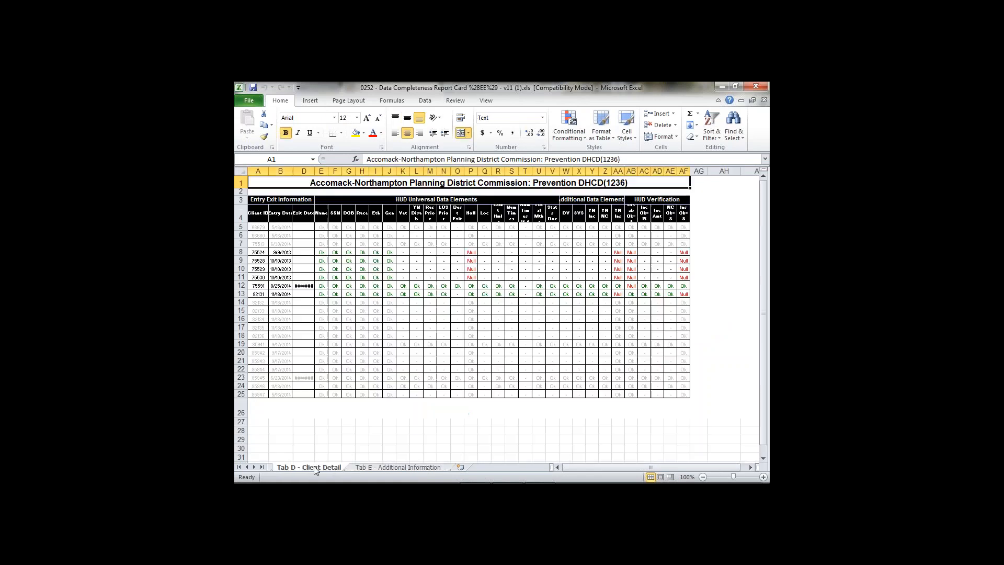
{"action": "left_click", "coordinate": [368, 467]}
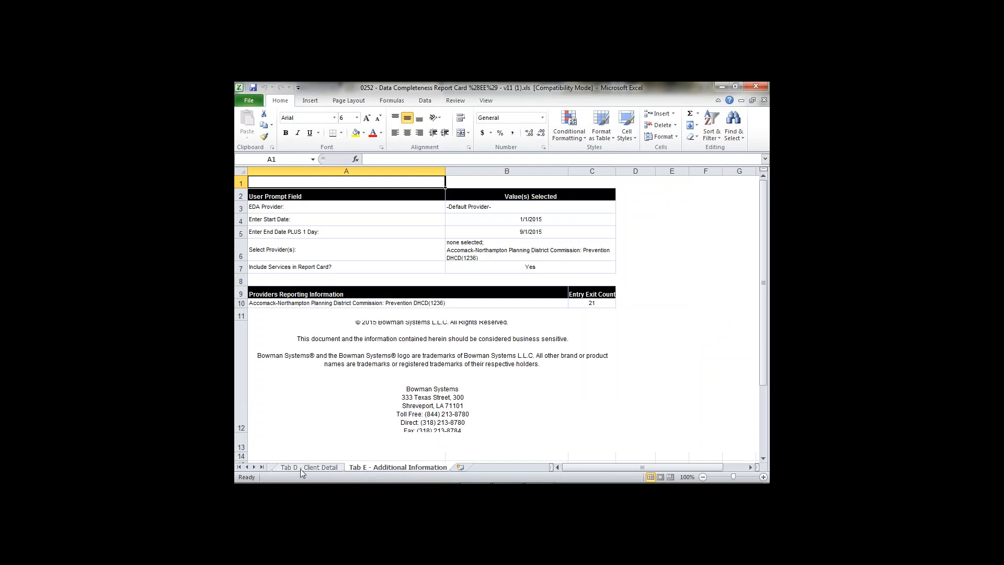
{"action": "left_click", "coordinate": [763, 87]}
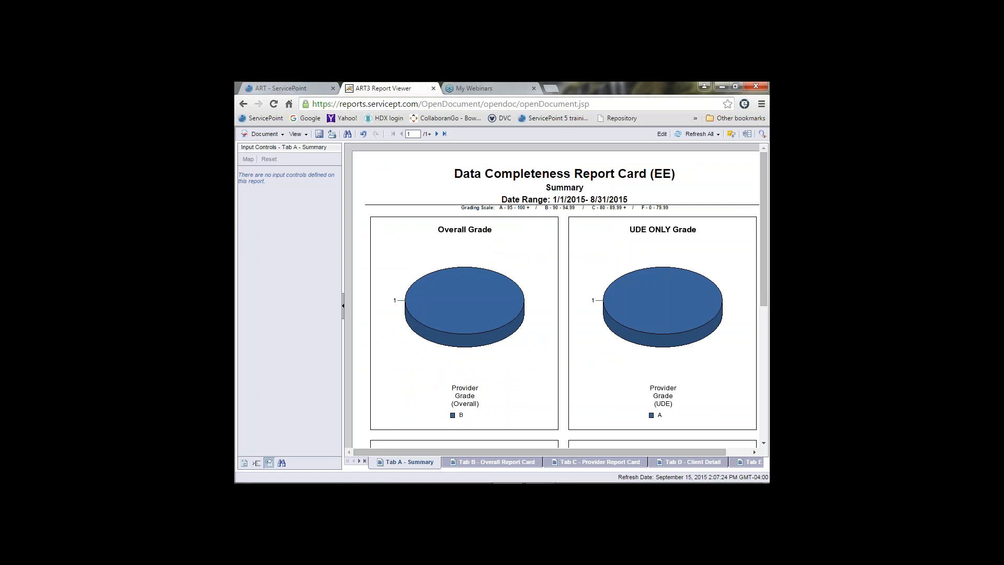
Close the report viewer and collapse the Reports - IN USE folder in the ART Browser.
{"action": "left_click", "coordinate": [434, 89]}
{"action": "left_click", "coordinate": [471, 187]}
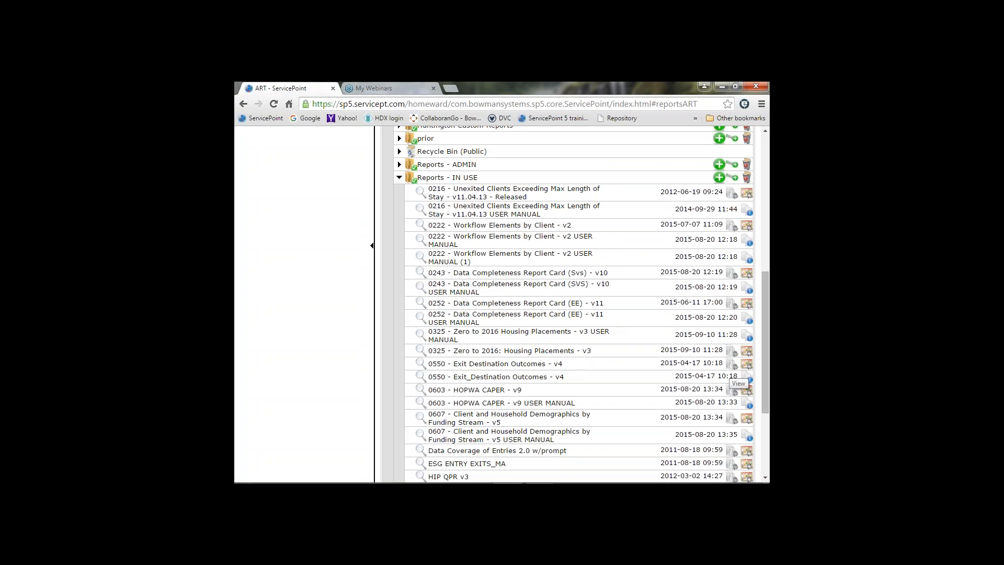
{"action": "scroll", "coordinate": [551, 346], "scroll_direction": "up", "scroll_amount": 3}
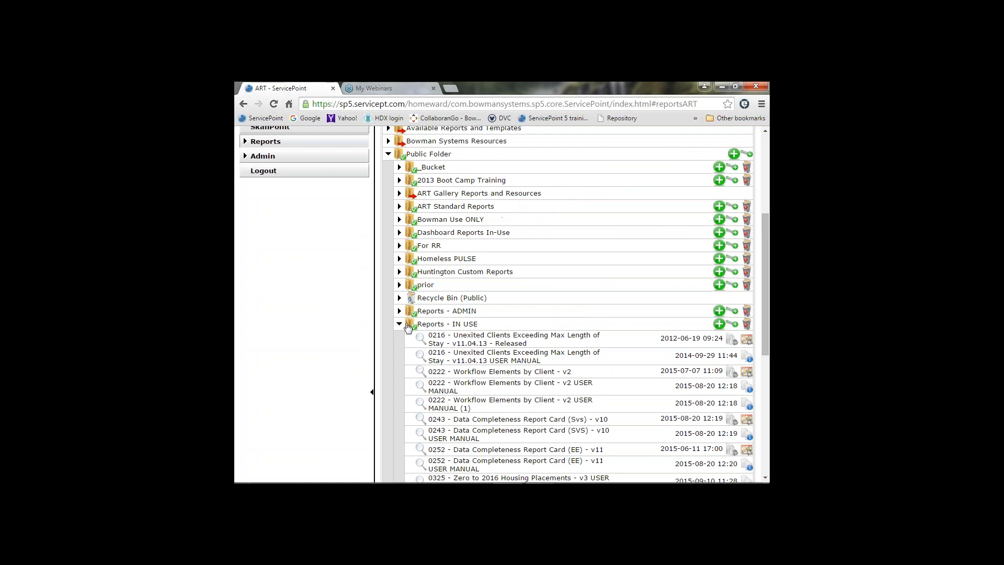
{"action": "left_click", "coordinate": [399, 324]}
{"action": "scroll", "coordinate": [543, 343], "scroll_direction": "up", "scroll_amount": 3}
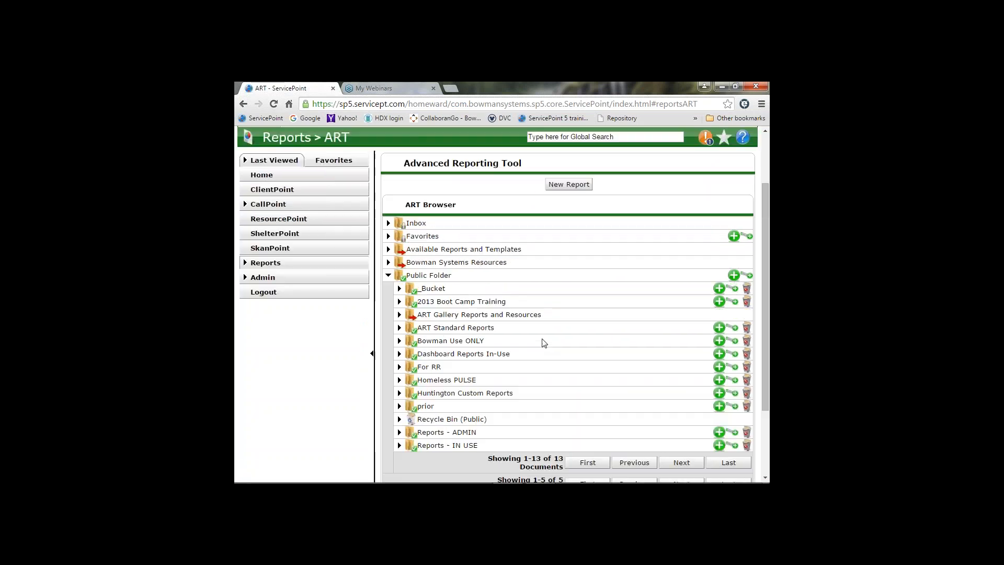
{"action": "scroll", "coordinate": [543, 343], "scroll_direction": "up", "scroll_amount": 2}
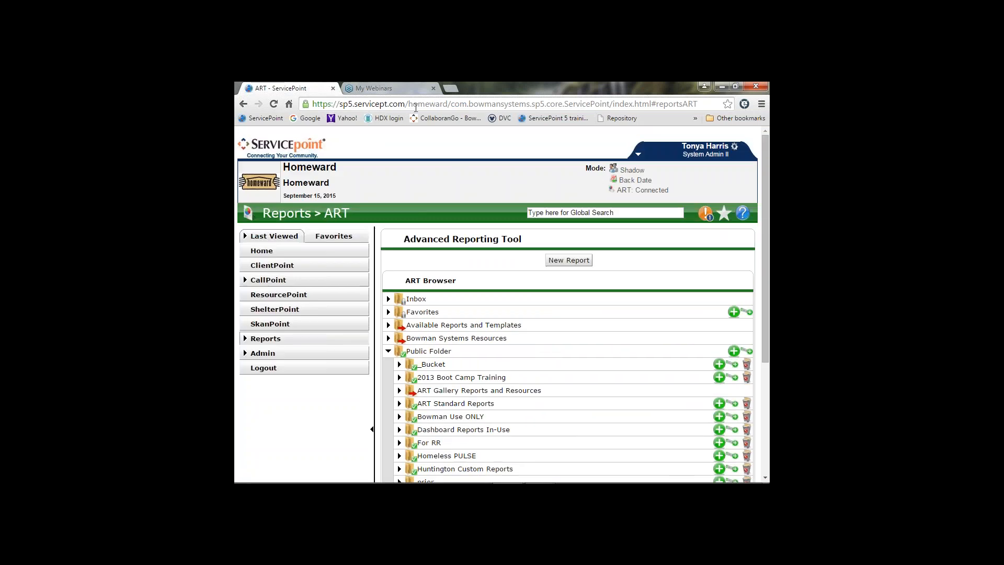
Switch to the My Webinars page in GoToWebinar.
{"action": "left_click", "coordinate": [382, 88]}
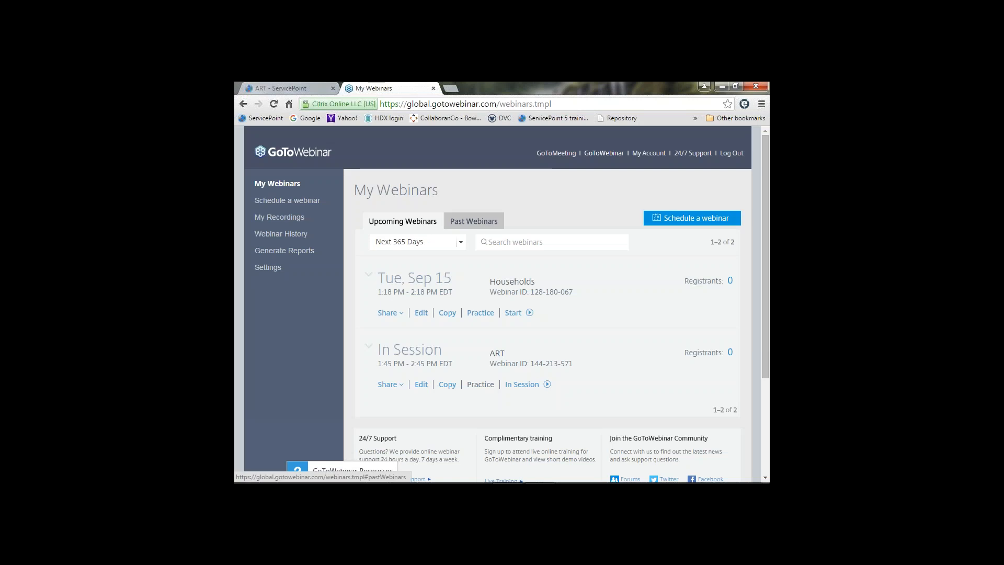